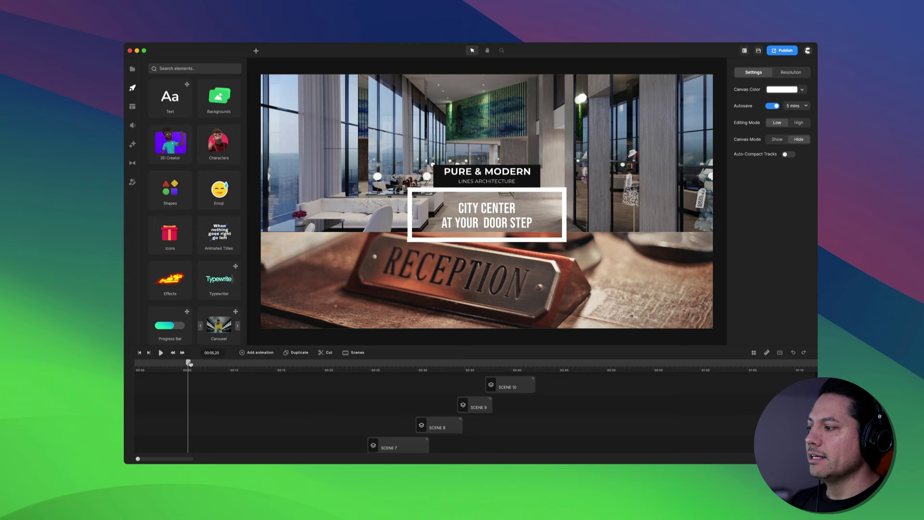
- Scrub the hotel video's playhead to about 00:26 so the restaurant scene is previewed
drag(189, 363, 391, 350)
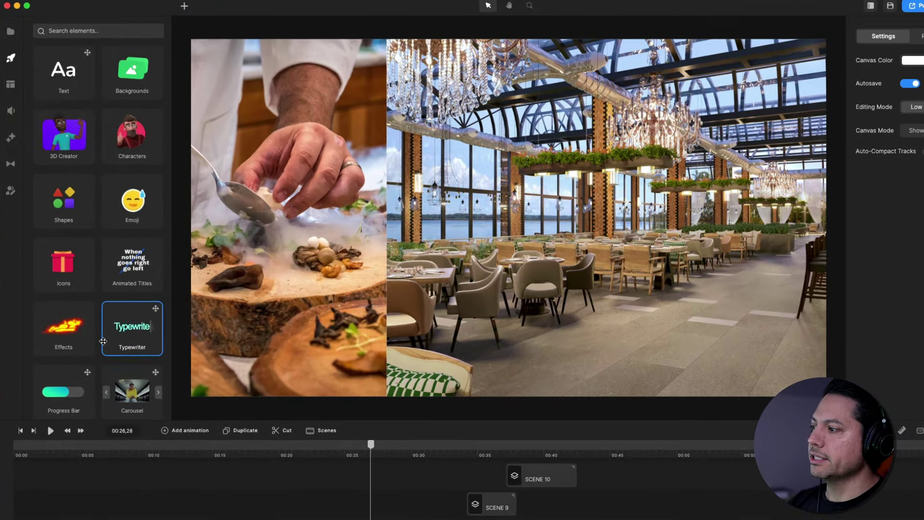
scroll(198, 290, down, 3)
scroll(103, 342, down, 3)
- Filter the Social Media element templates to the Reviews category
click(77, 327)
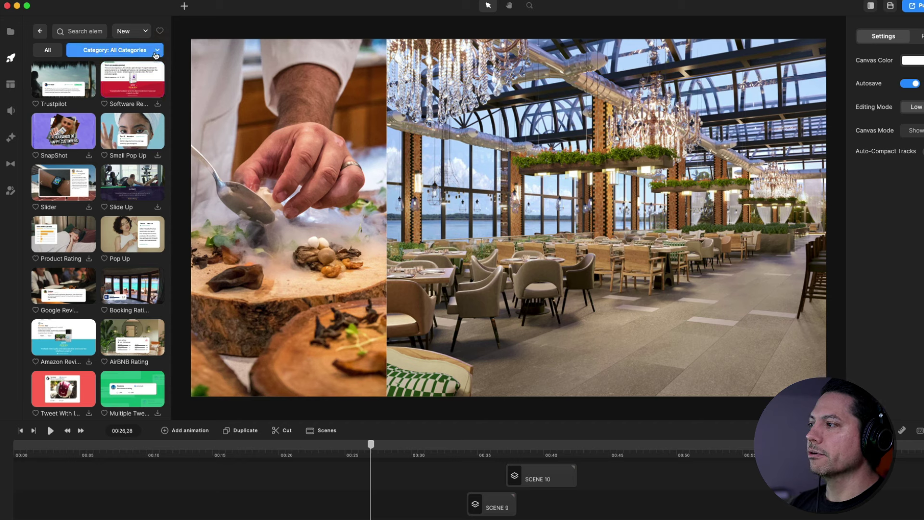
click(156, 52)
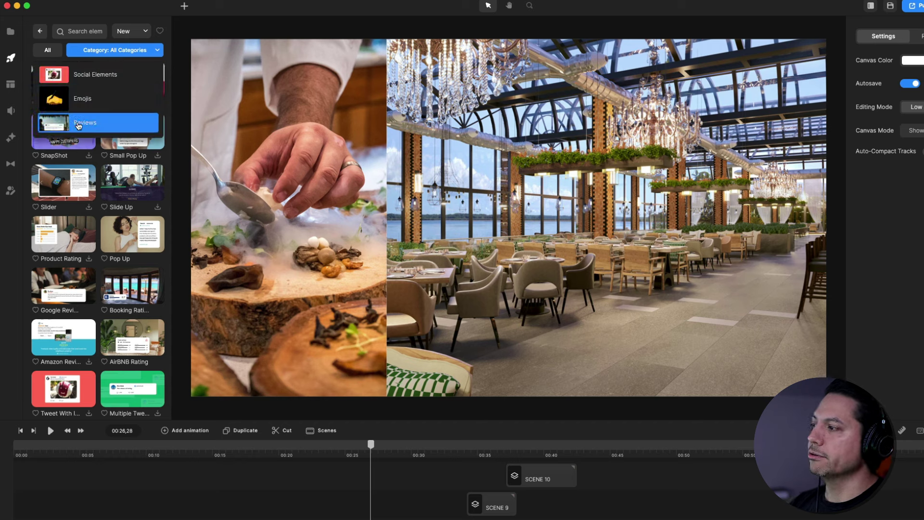
click(79, 124)
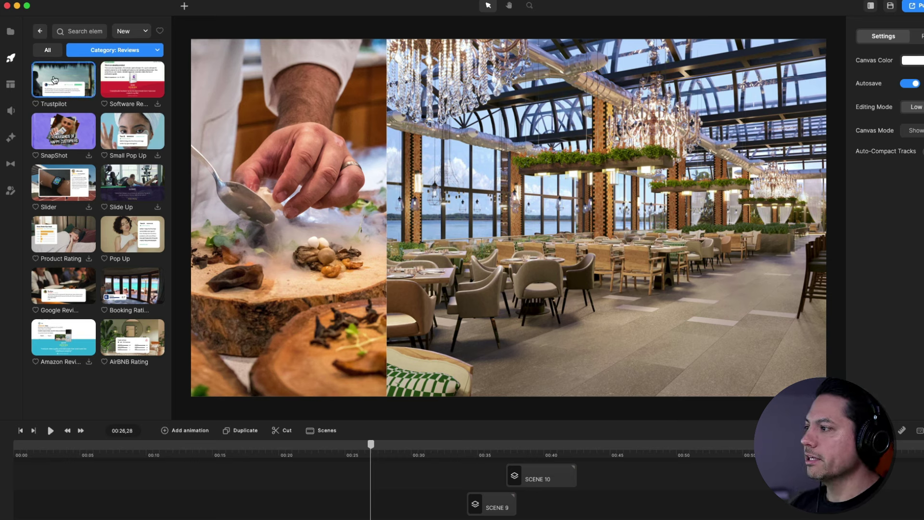
- Add a Trustpilot review card over the restaurant scene and trim its clip to end near 00:28
drag(61, 80, 395, 176)
scroll(372, 479, down, 3)
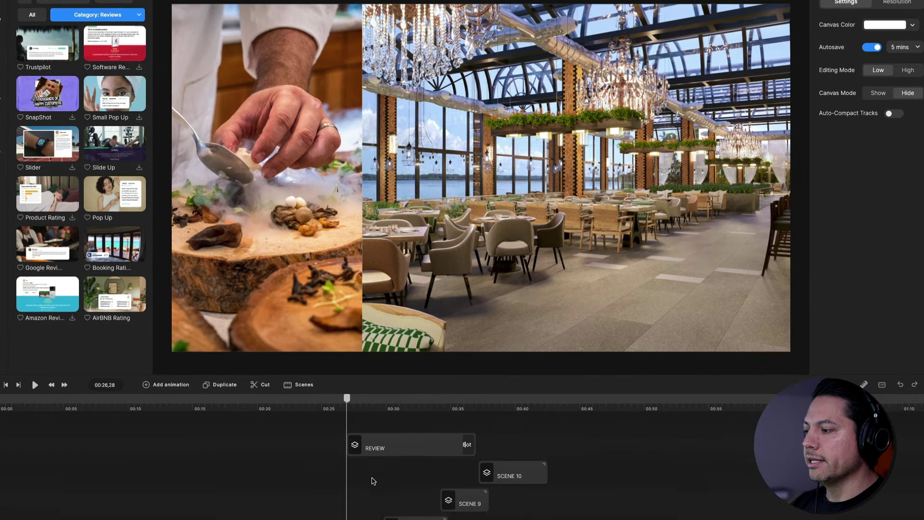
scroll(373, 480, up, 3)
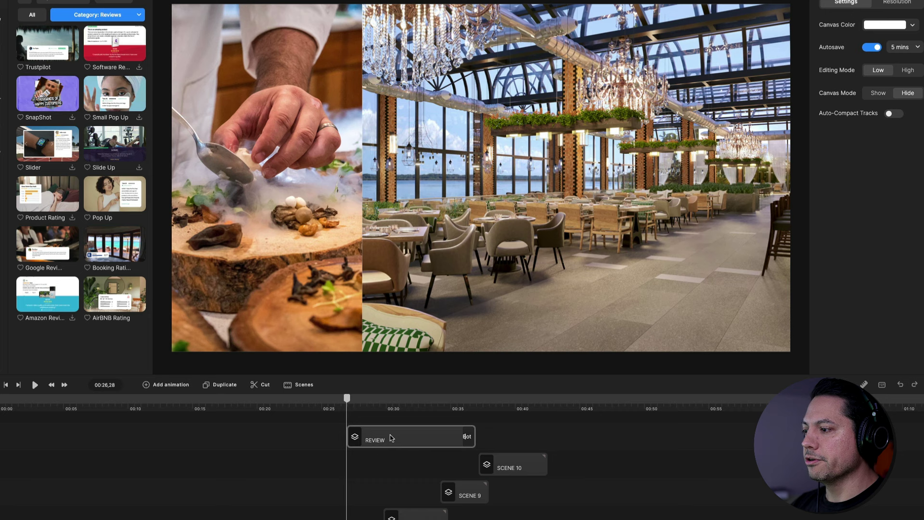
click(359, 436)
scroll(355, 458, down, 5)
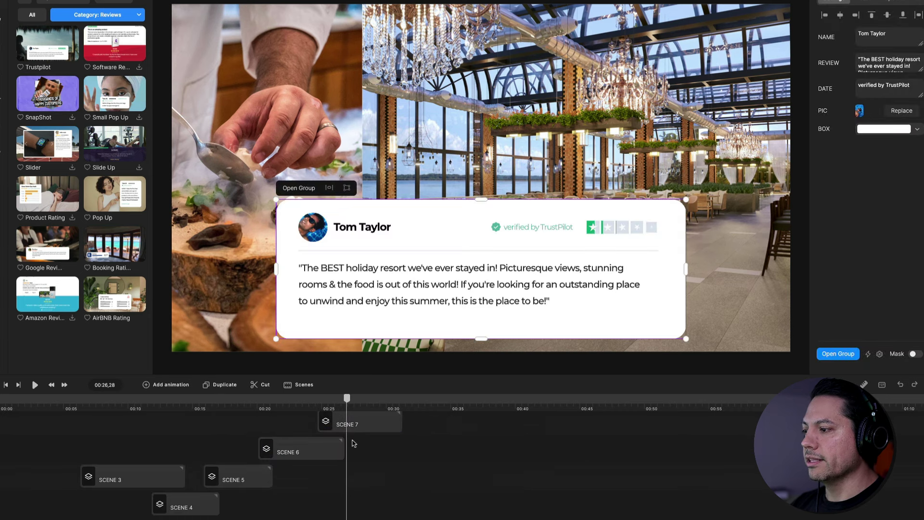
scroll(379, 452, up, 6)
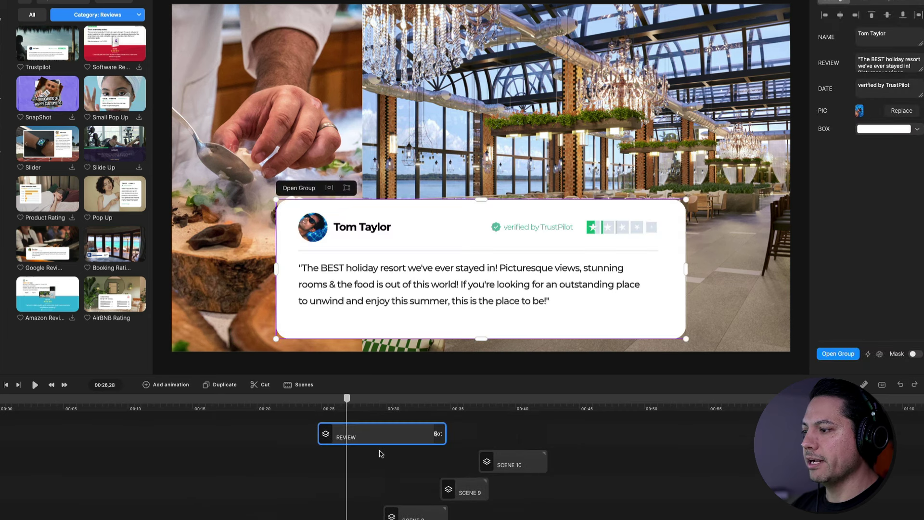
drag(440, 440, 377, 441)
click(376, 438)
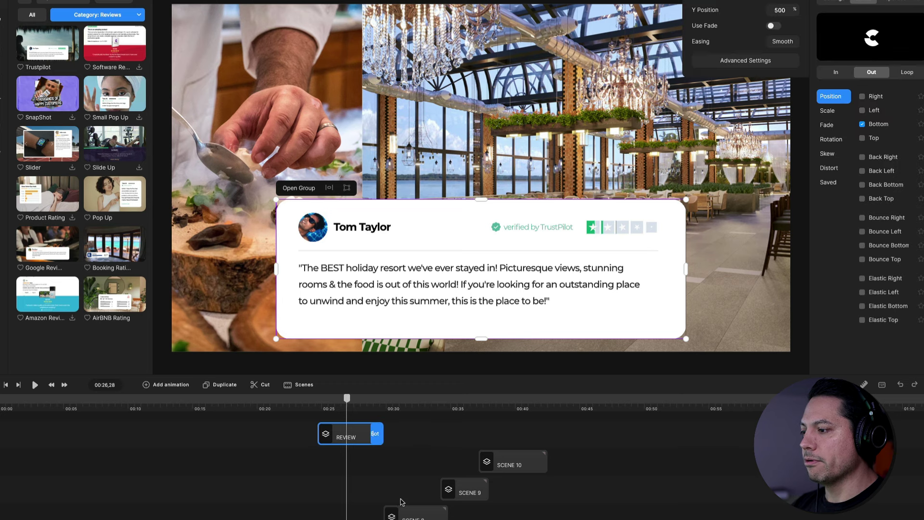
- Move the Trustpilot card higher in the frame and scale it down slightly
scroll(366, 423, down, 1)
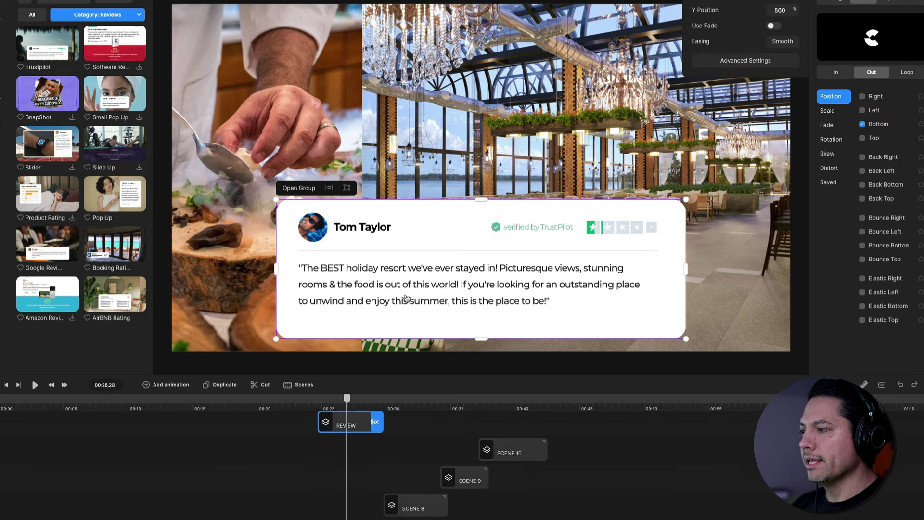
drag(437, 295, 436, 199)
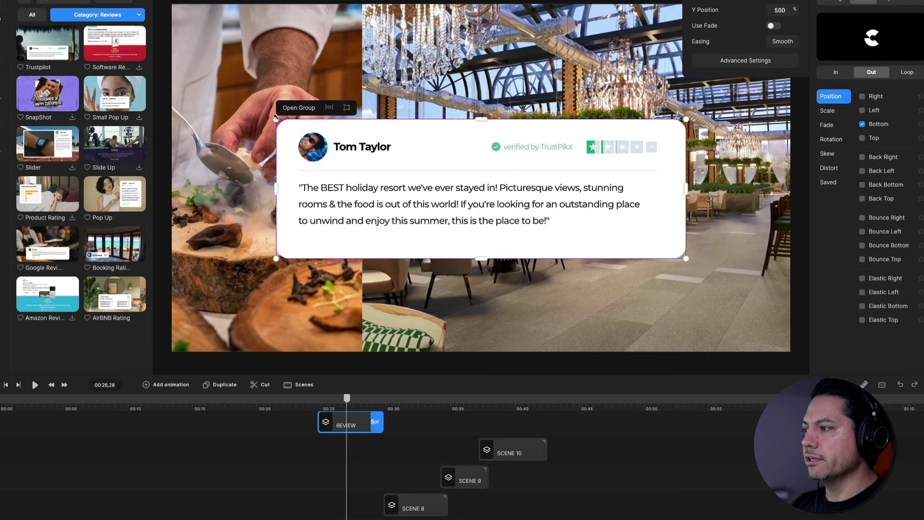
drag(275, 119, 297, 142)
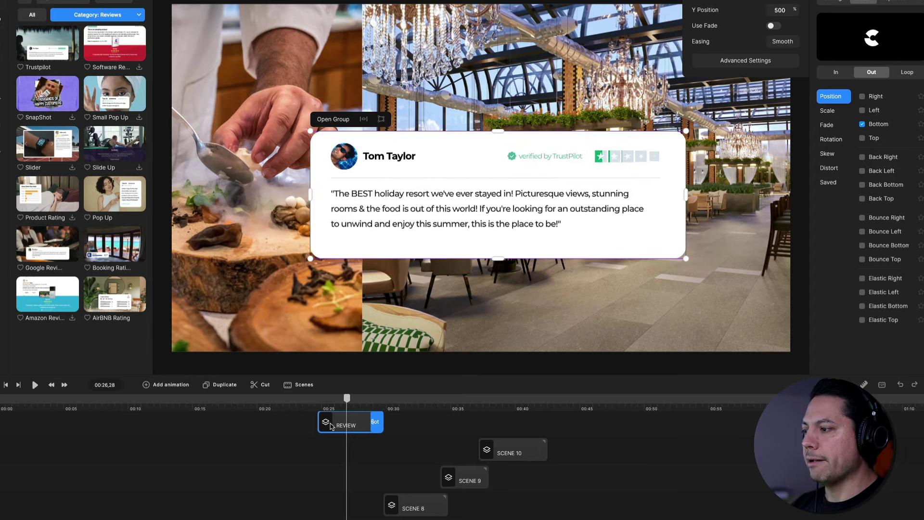
click(320, 398)
drag(322, 399, 345, 399)
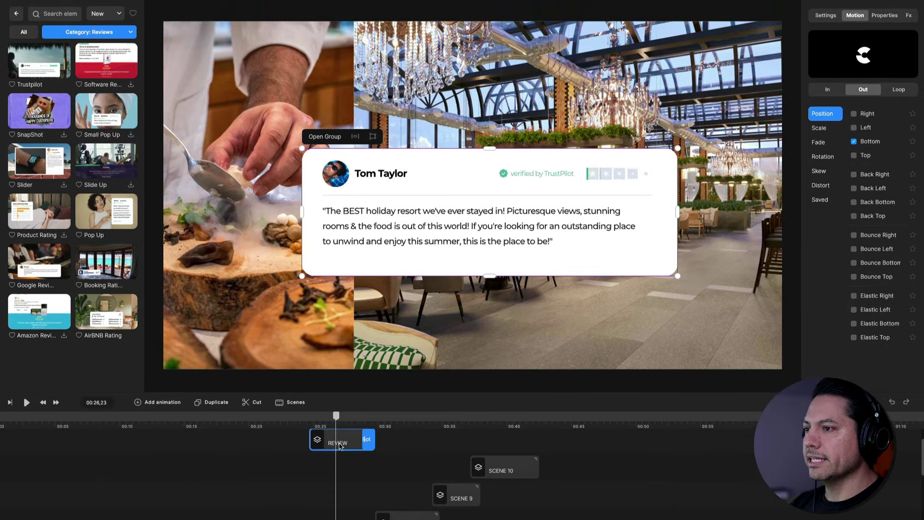
click(826, 16)
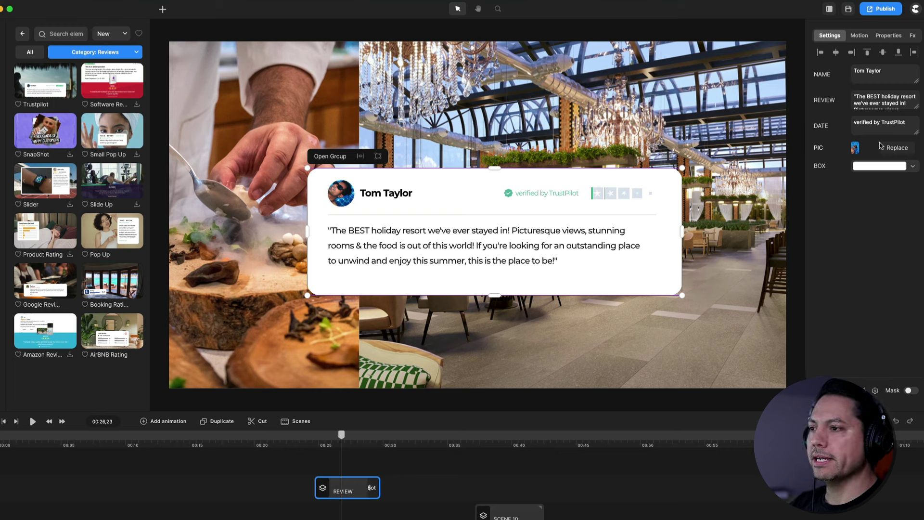
- Replace the review card's picture with the man's photo
click(896, 147)
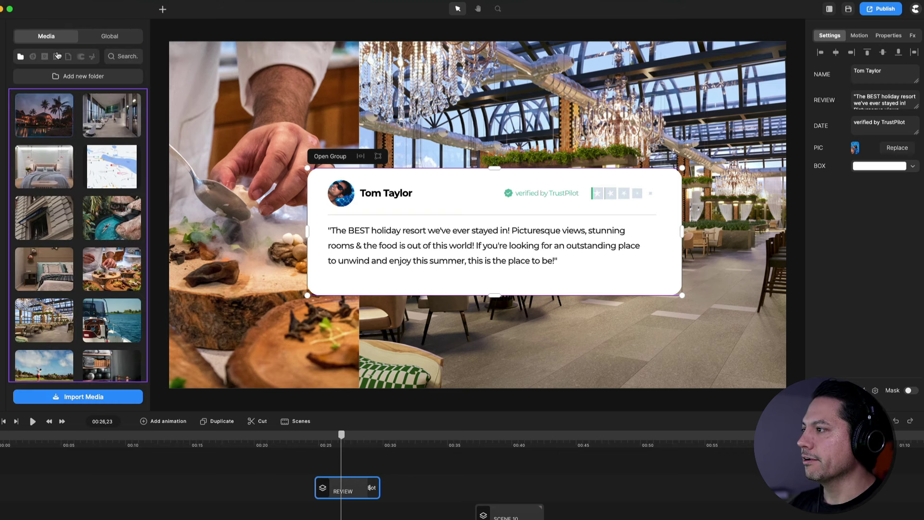
scroll(49, 222, down, 5)
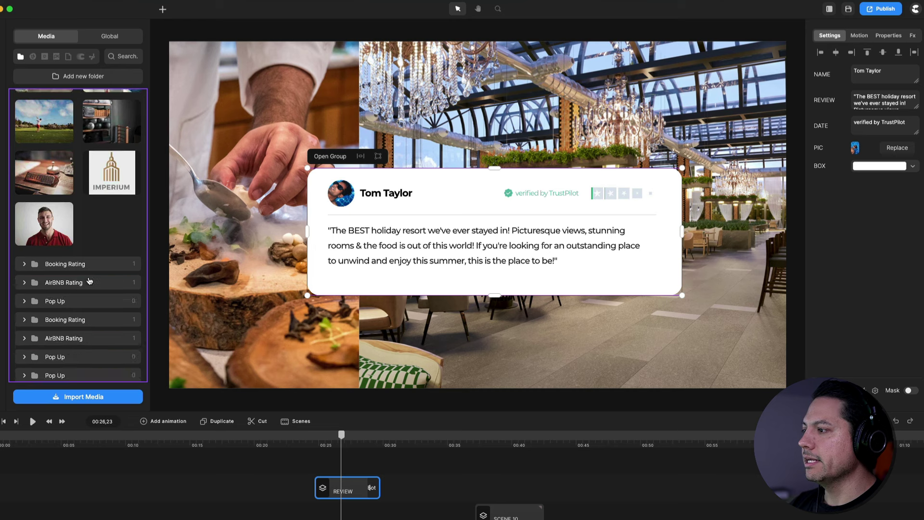
click(48, 221)
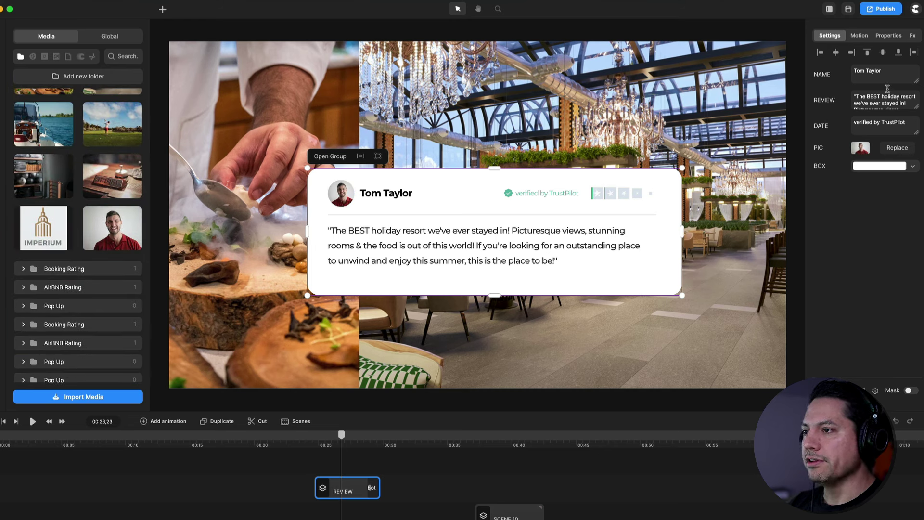
- Change the reviewer name to Will and paste in the new hotel review text
drag(887, 72, 846, 70)
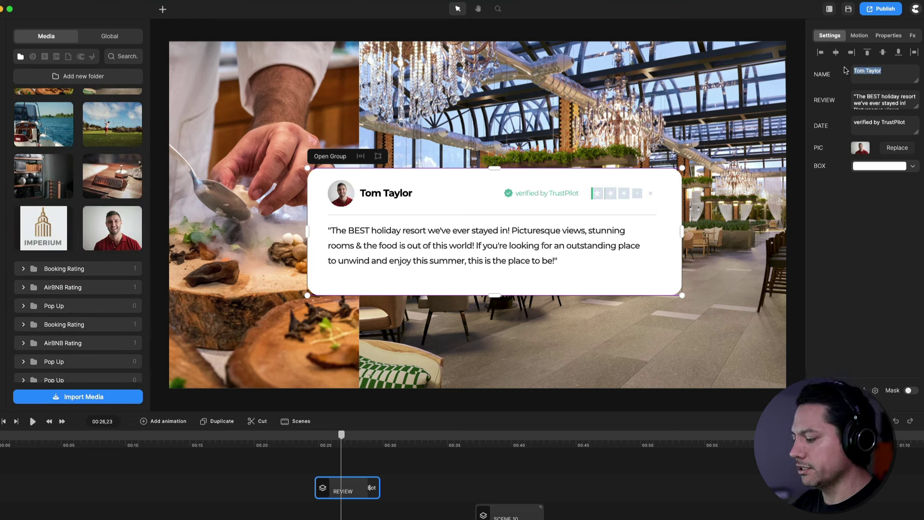
text(Will)
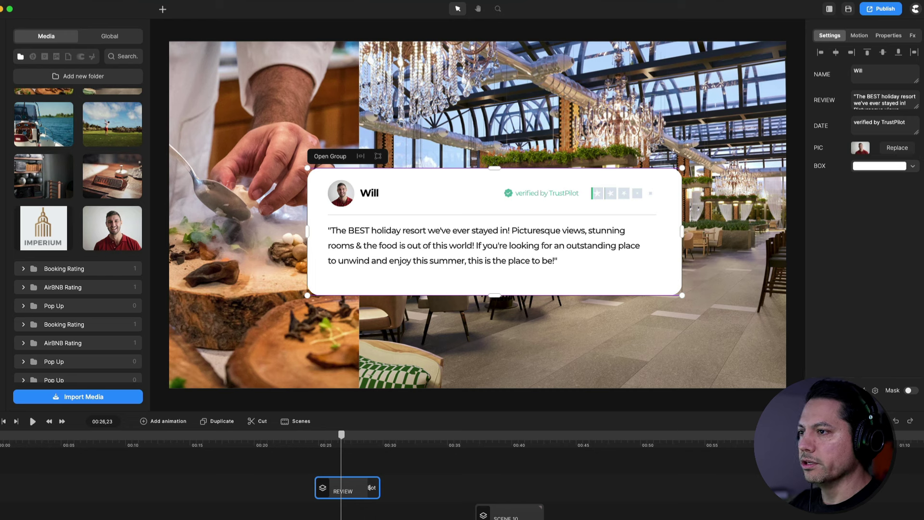
triple_click(906, 103)
key(BackSpace)
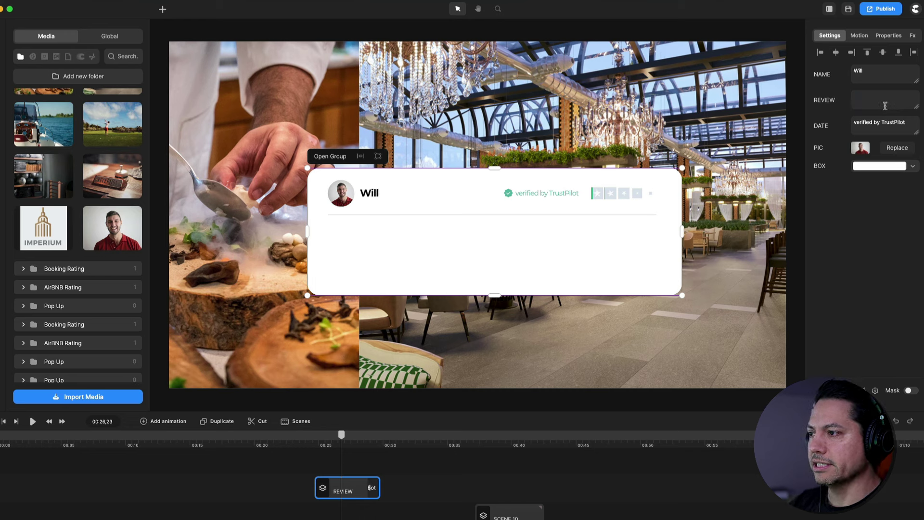
text(My recent stayexceeded all expectations. From the impeccable service to the stunning views, every moment was a delightful experience worth cherishing.)
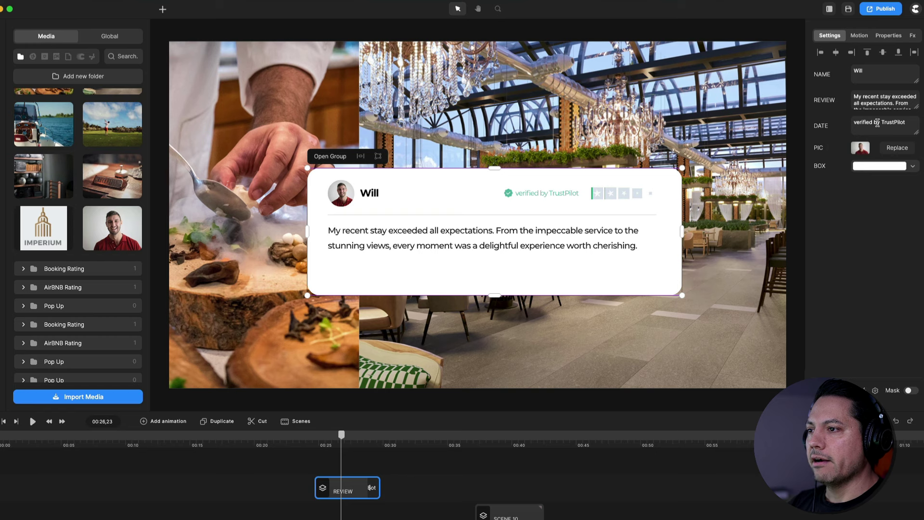
drag(908, 121, 881, 122)
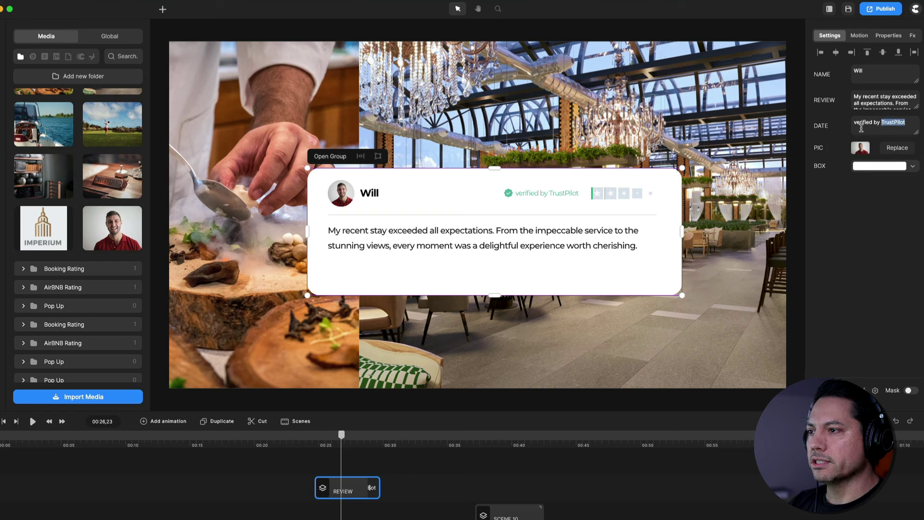
- Try a dark red box fill on the Will card, keep it white, and return to the elements library
click(885, 167)
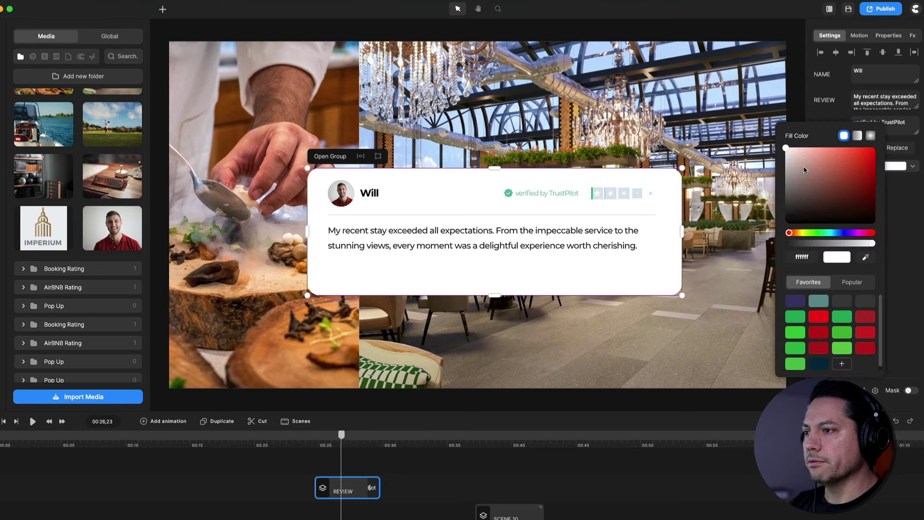
drag(804, 170, 787, 148)
click(903, 205)
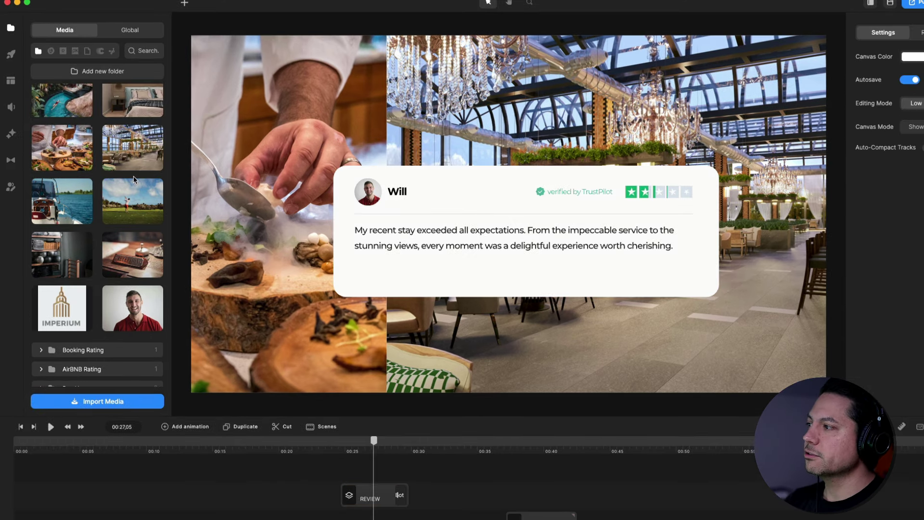
click(11, 54)
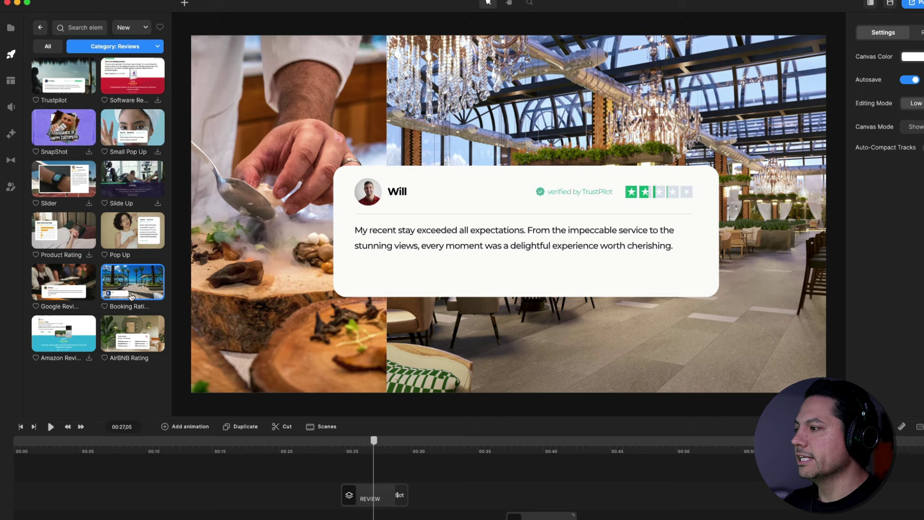
- Add the Booking.com Rating card, shift its clip later and trim it to end around 00:34
drag(134, 283, 468, 227)
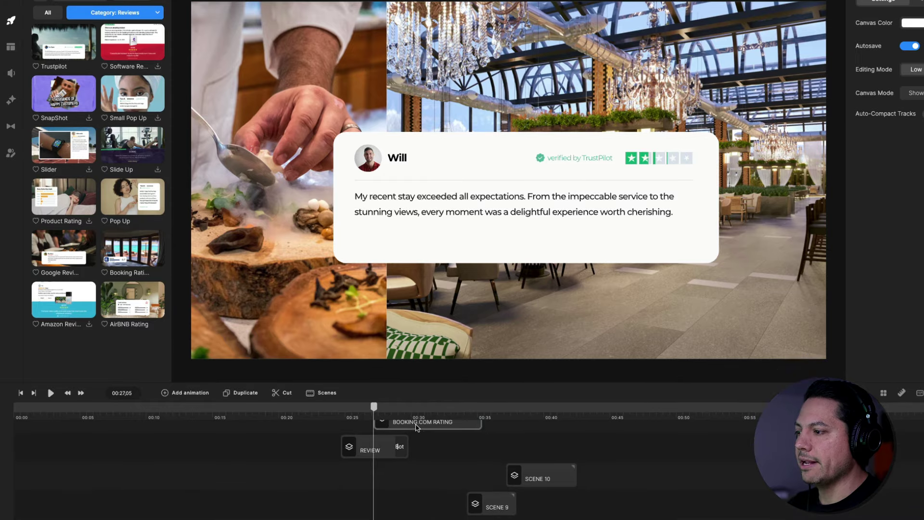
click(421, 459)
drag(410, 459, 446, 487)
scroll(494, 458, down, 2)
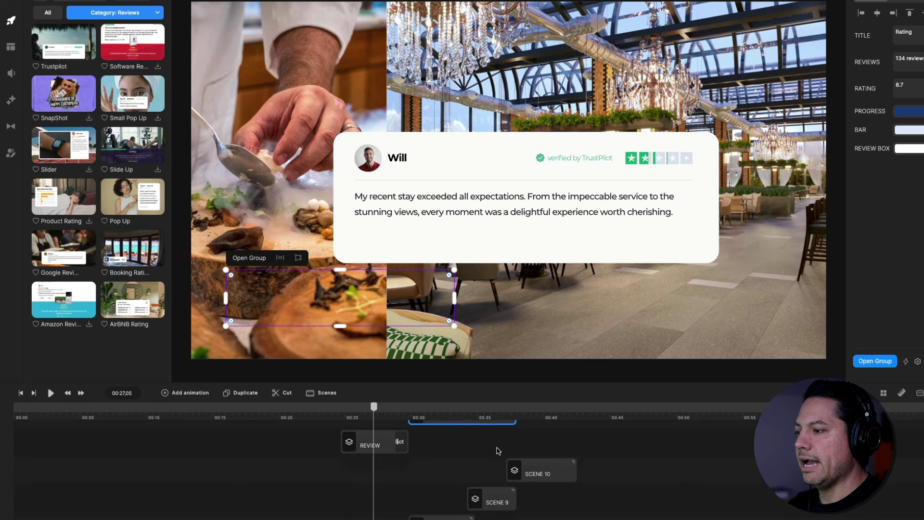
scroll(509, 442, up, 1)
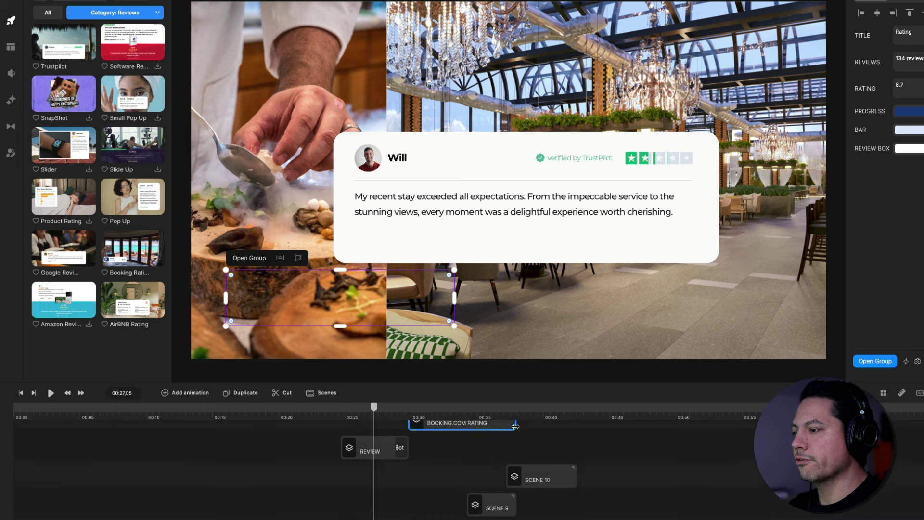
drag(515, 426, 440, 410)
- Move the rating card up and right over the boat scene and enlarge it
scroll(463, 472, up, 2)
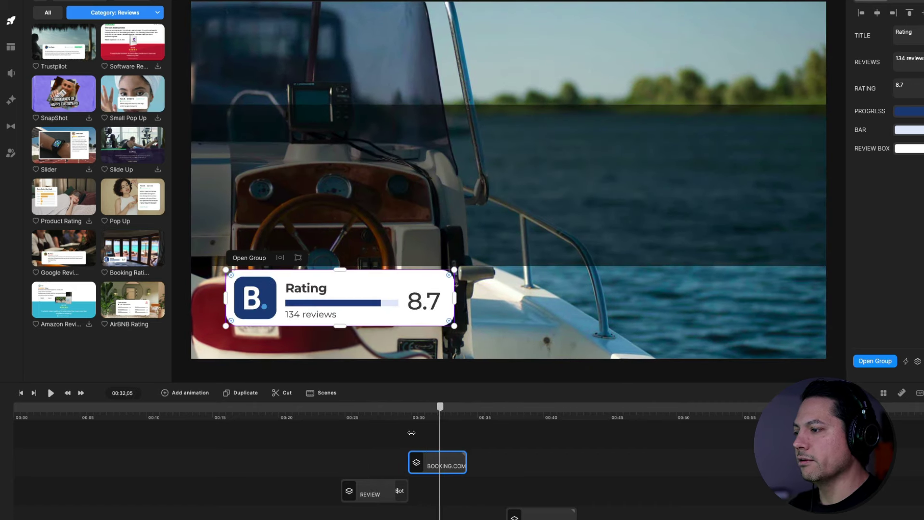
drag(336, 286, 498, 176)
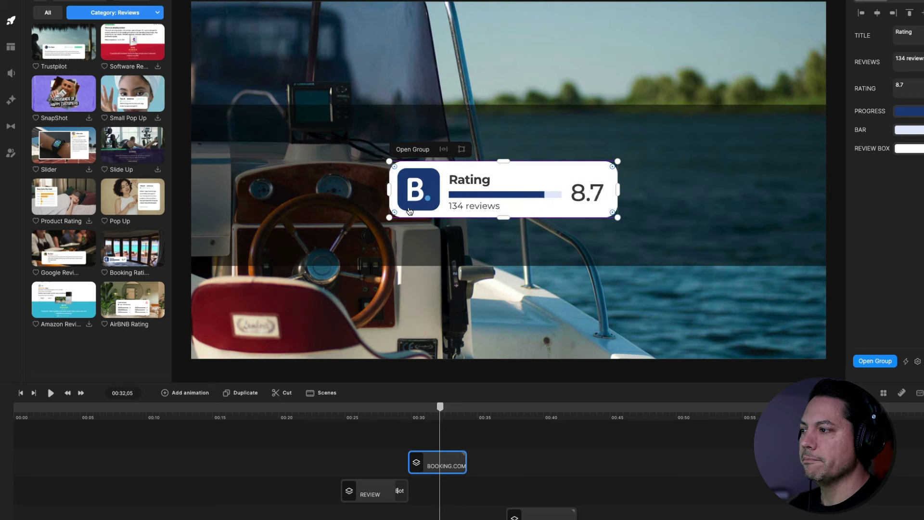
drag(389, 217, 355, 226)
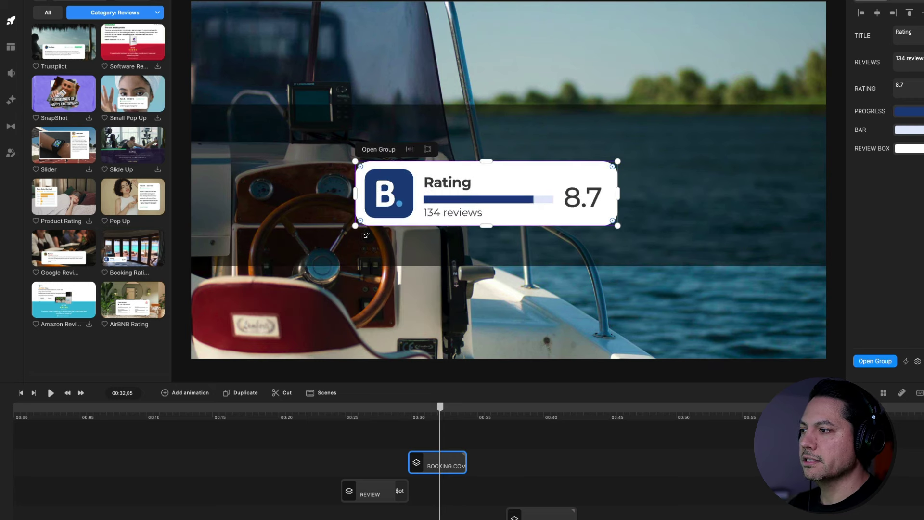
drag(457, 185, 470, 179)
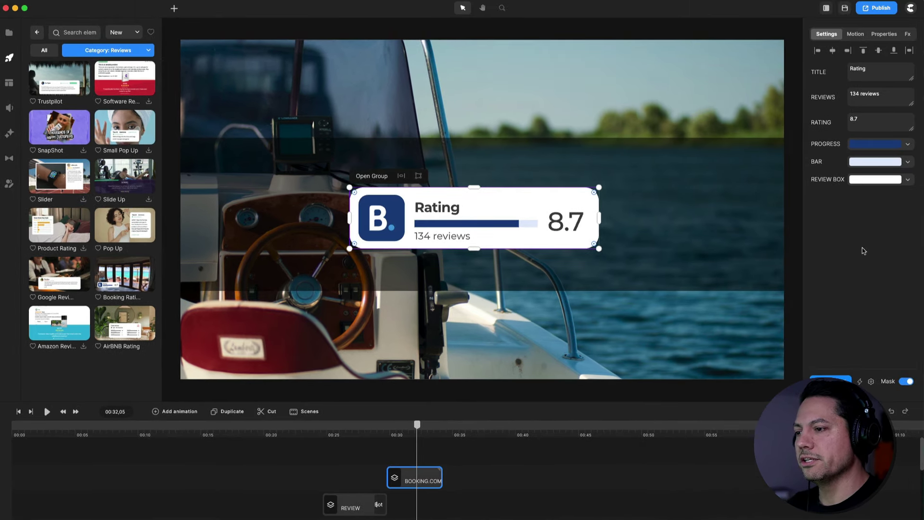
- Add the Image property to the Booking.com card's Easy Edit Properties list
click(871, 381)
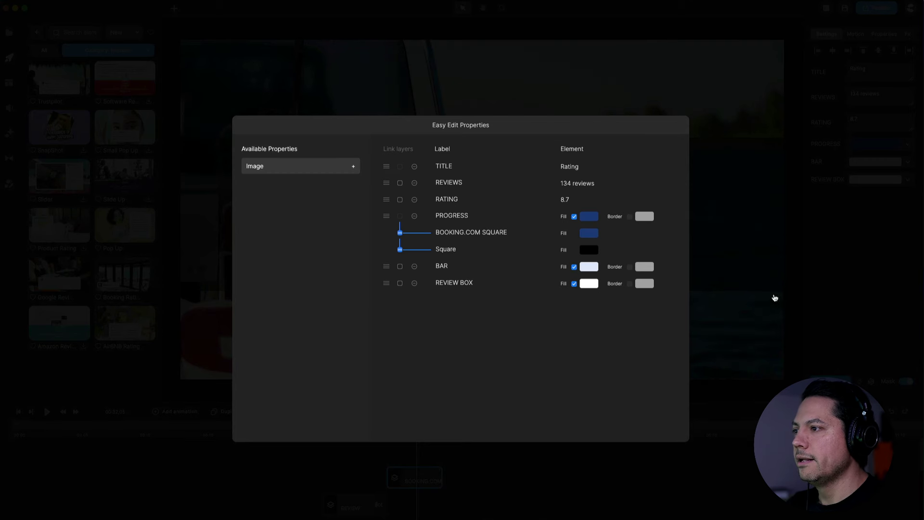
click(741, 179)
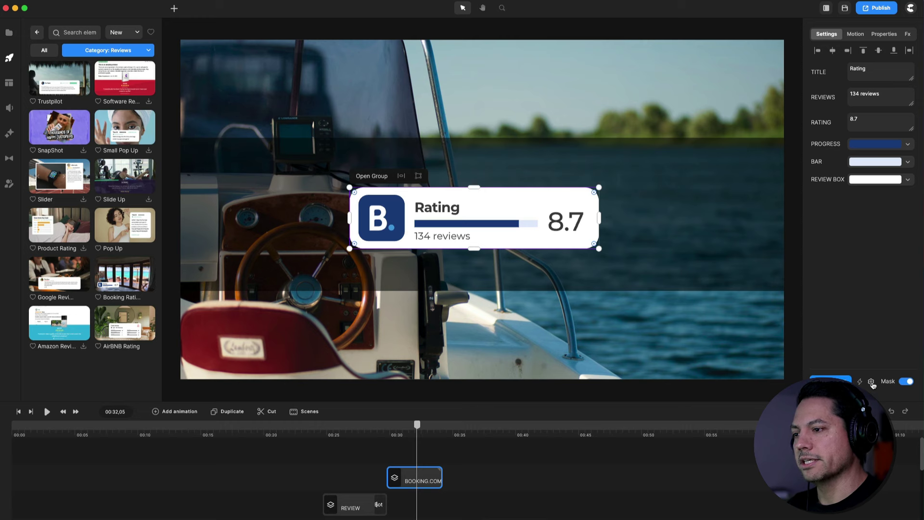
click(871, 382)
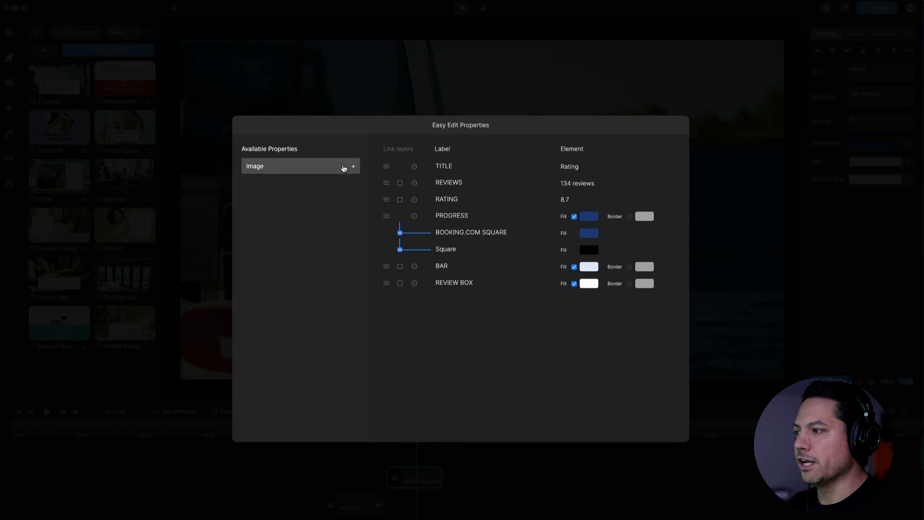
click(354, 167)
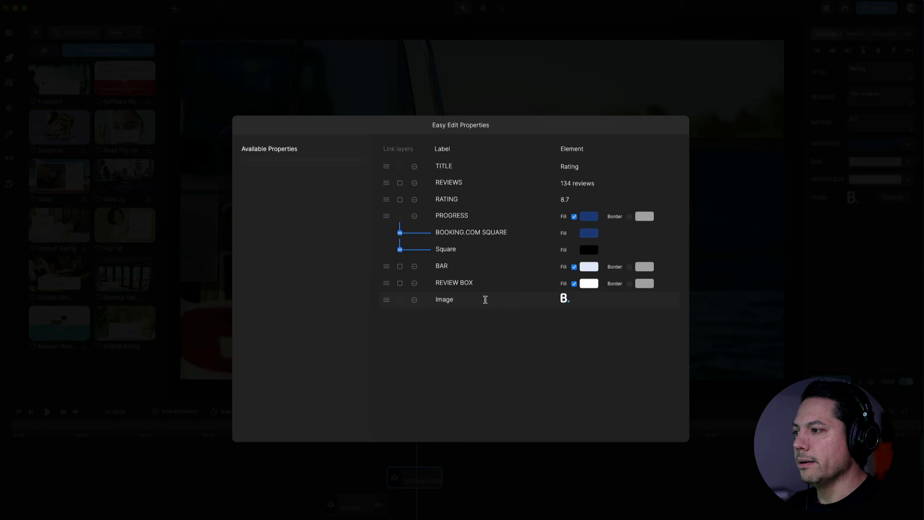
click(756, 144)
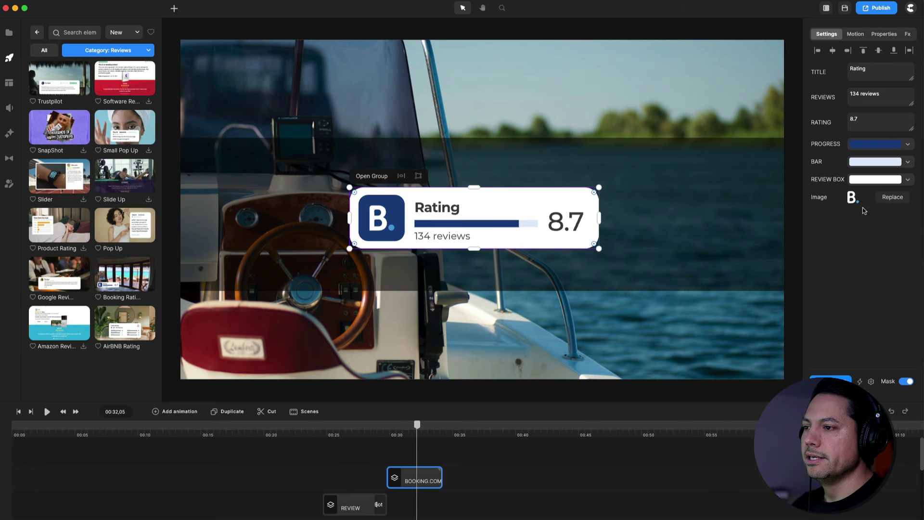
- Replace the rating card's Booking logo with the Imperium image from the Media library
click(892, 199)
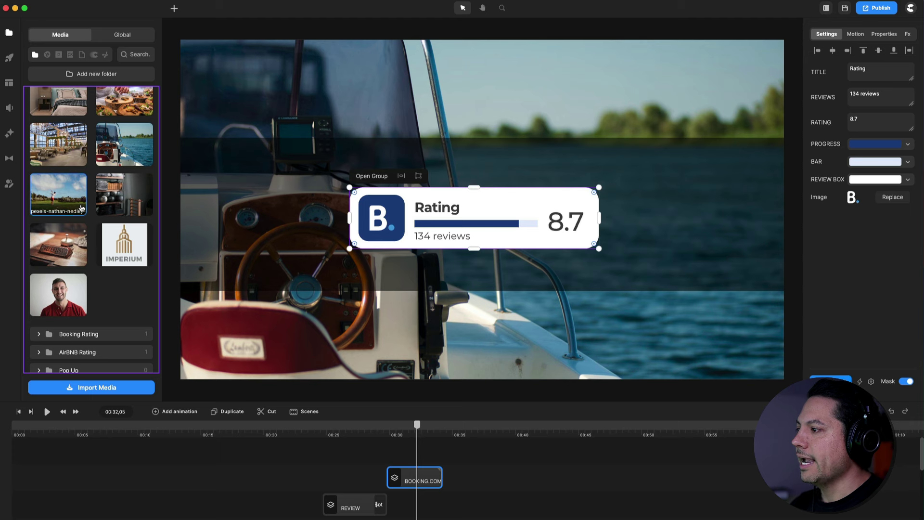
click(124, 247)
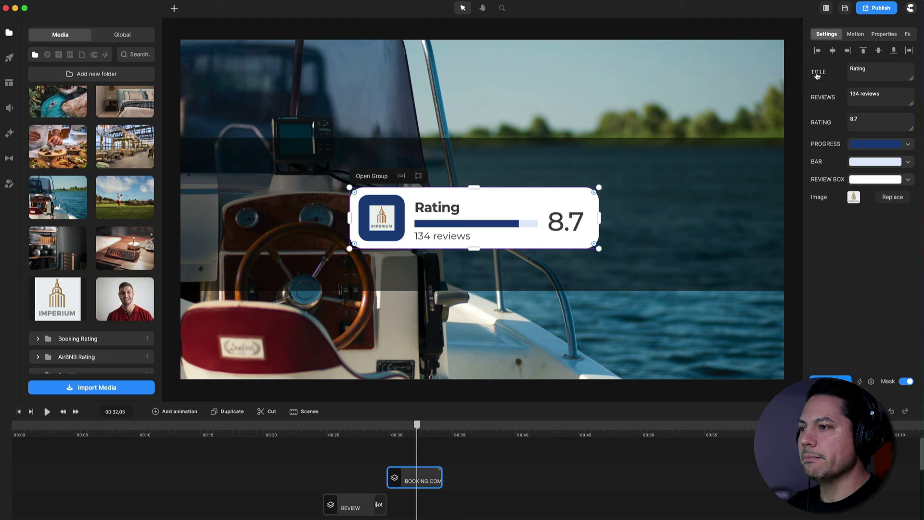
click(855, 67)
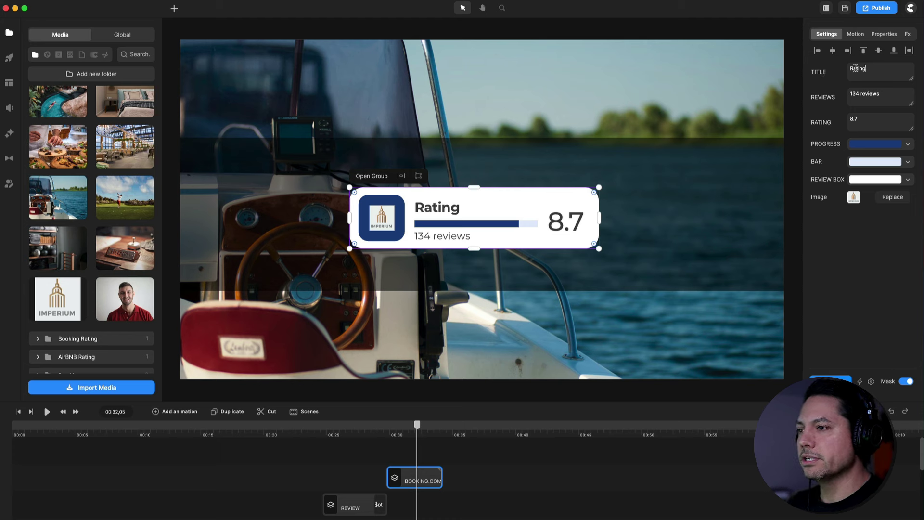
- Change the rating card's review count from 134 to 256 and its rating from 8.7 to 9.3
click(820, 73)
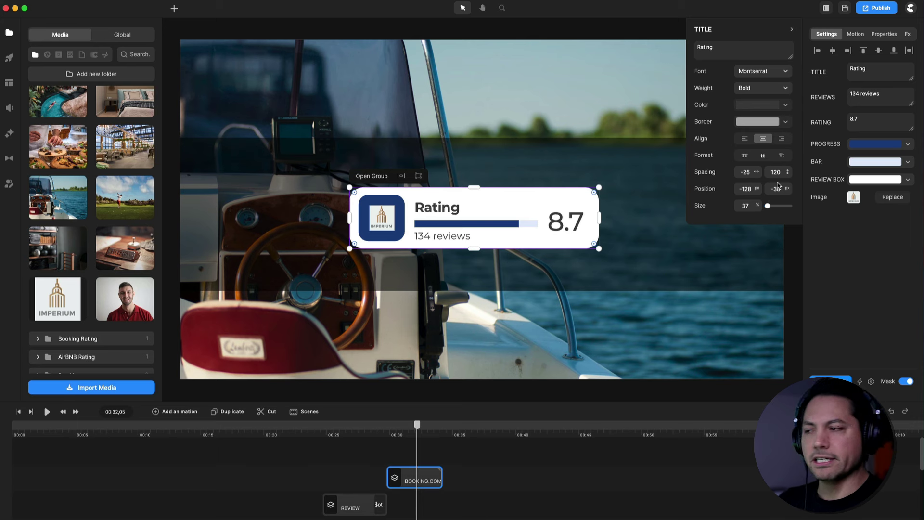
click(824, 72)
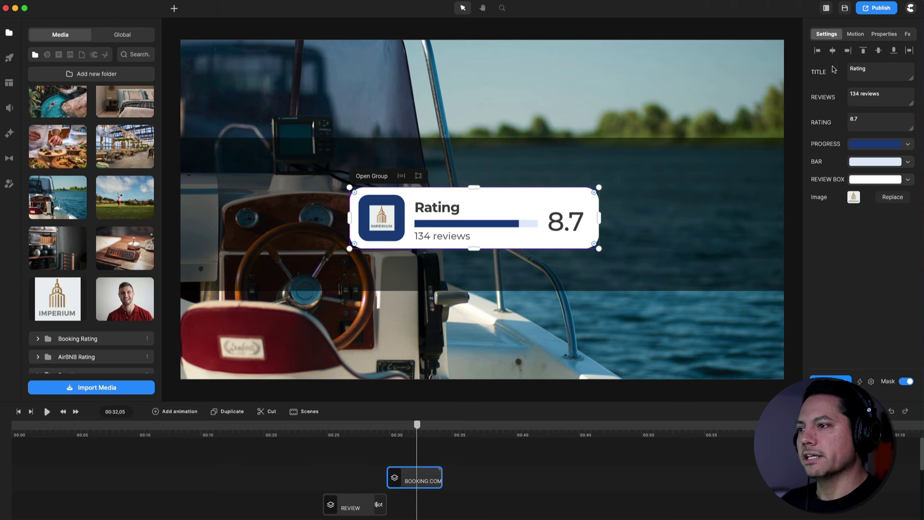
click(870, 68)
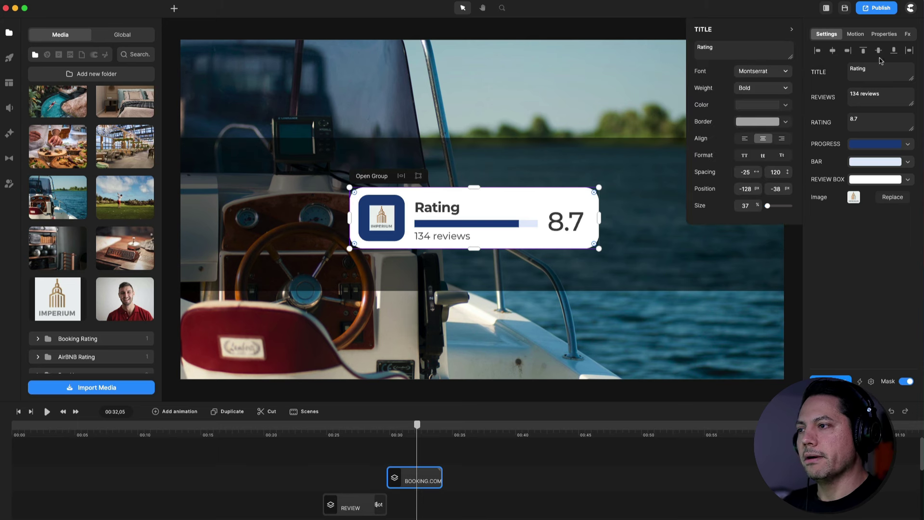
click(874, 255)
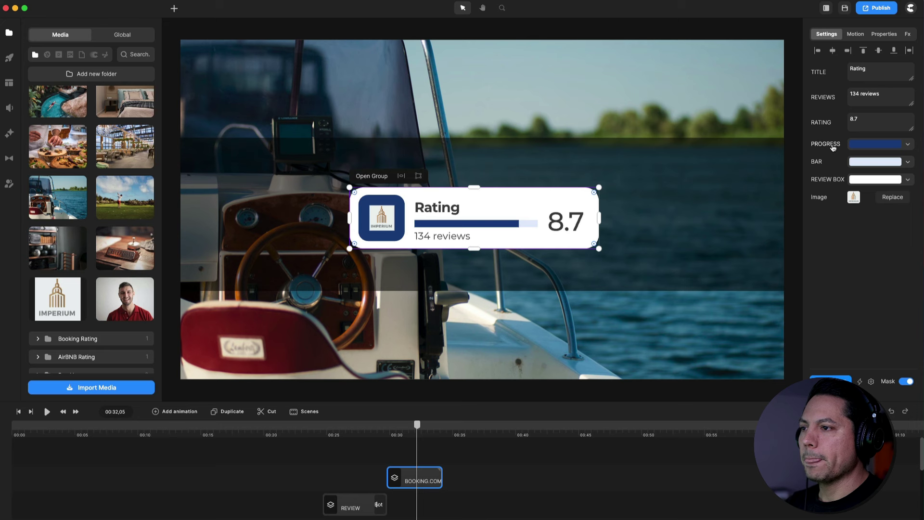
double_click(858, 93)
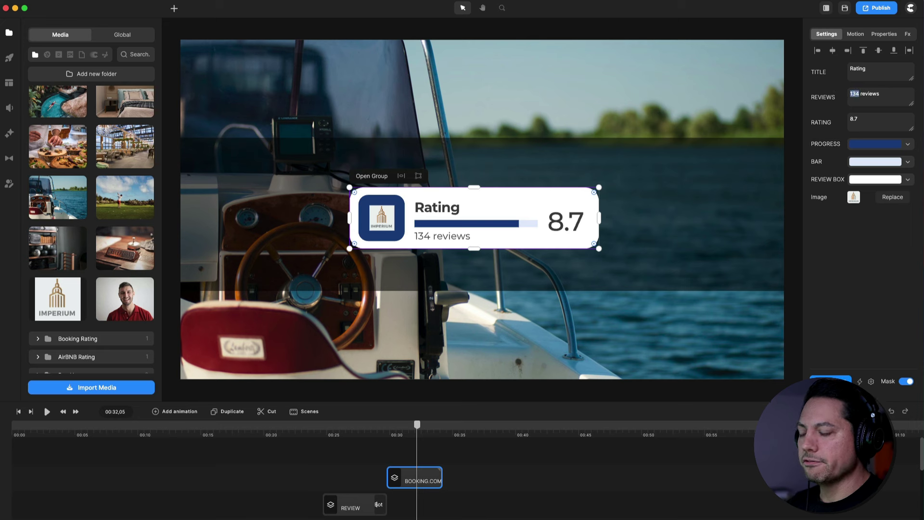
text(256)
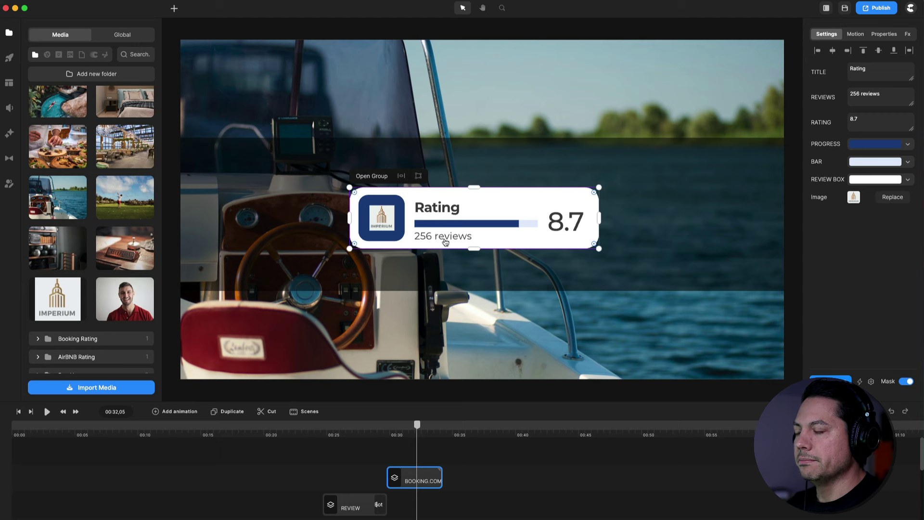
double_click(874, 118)
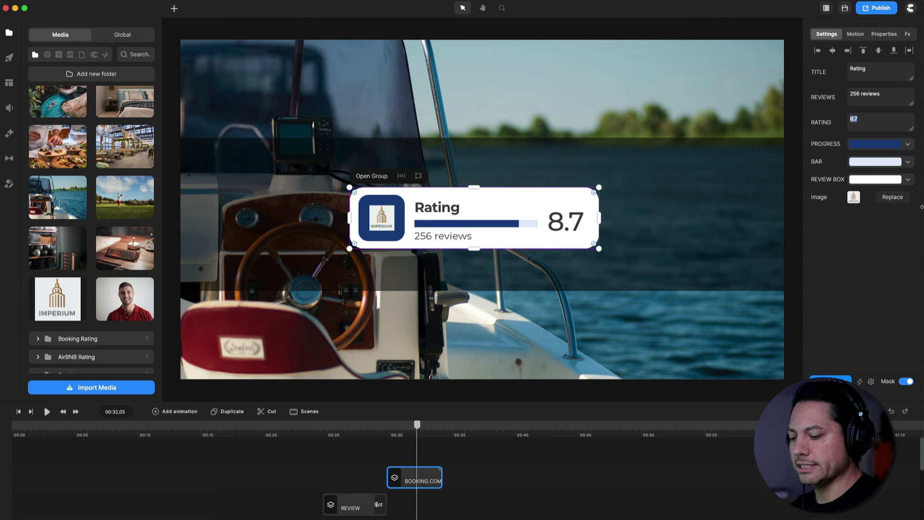
text(9.3)
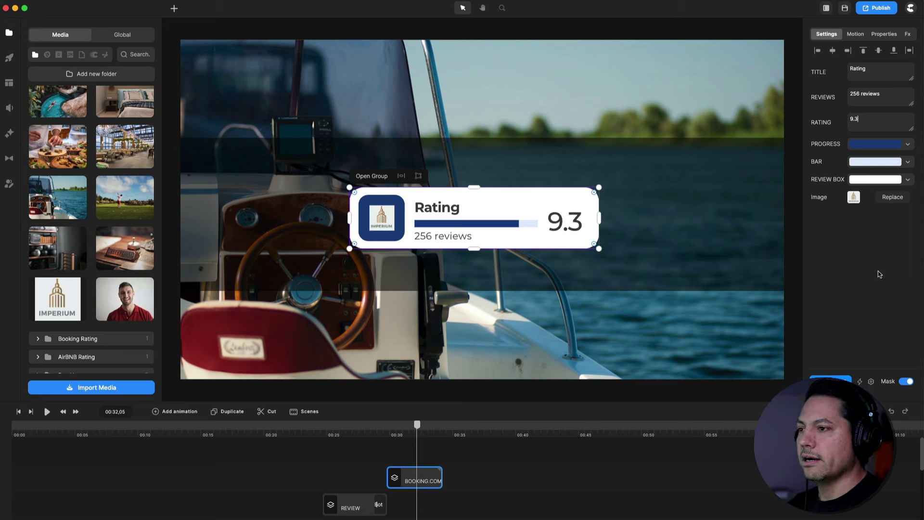
- Darken the rating score's text colour
click(825, 126)
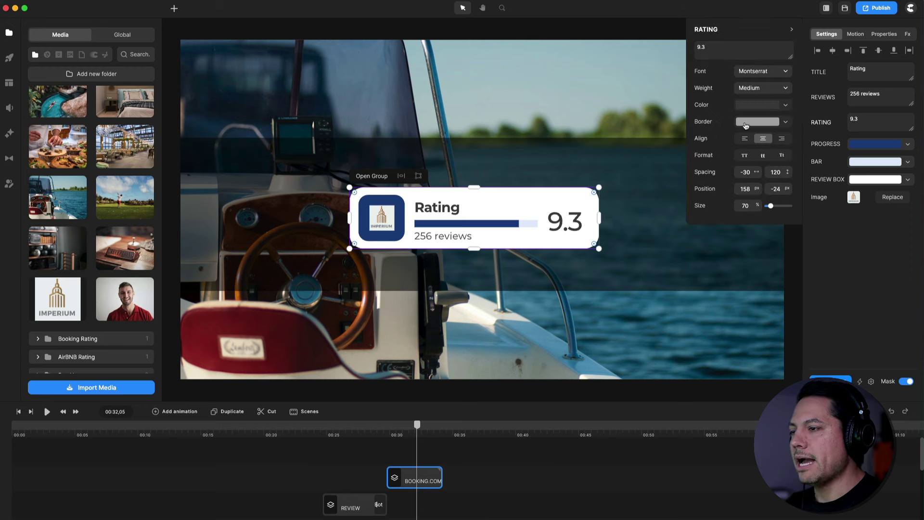
click(759, 110)
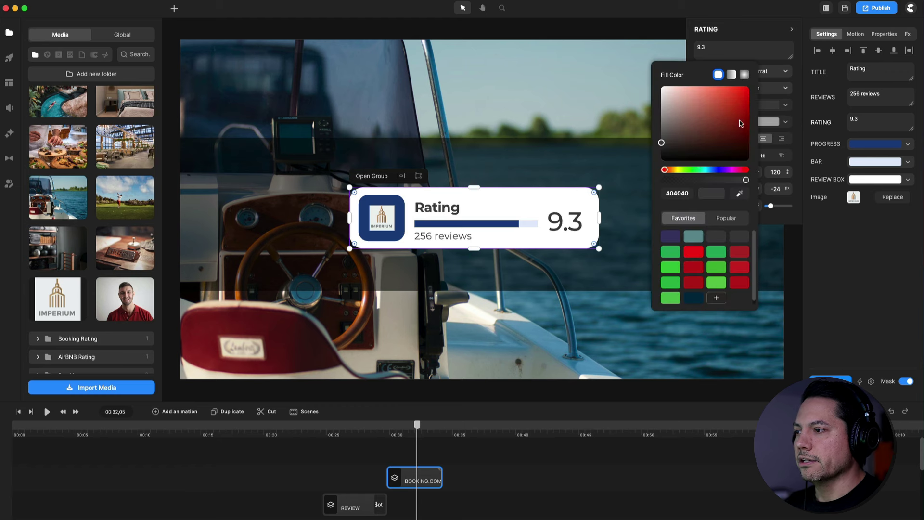
mouse_move(709, 148)
mouse_down()
mouse_move(730, 117)
mouse_move(686, 147)
mouse_up()
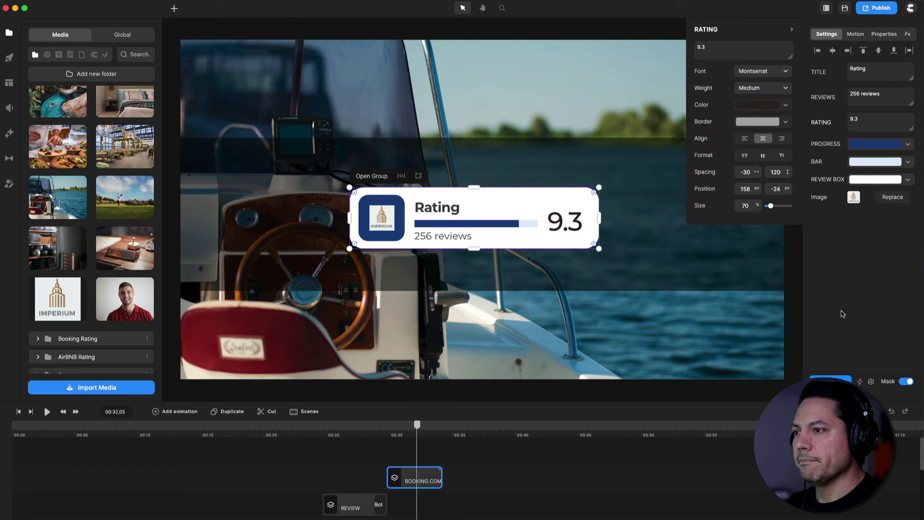
click(852, 321)
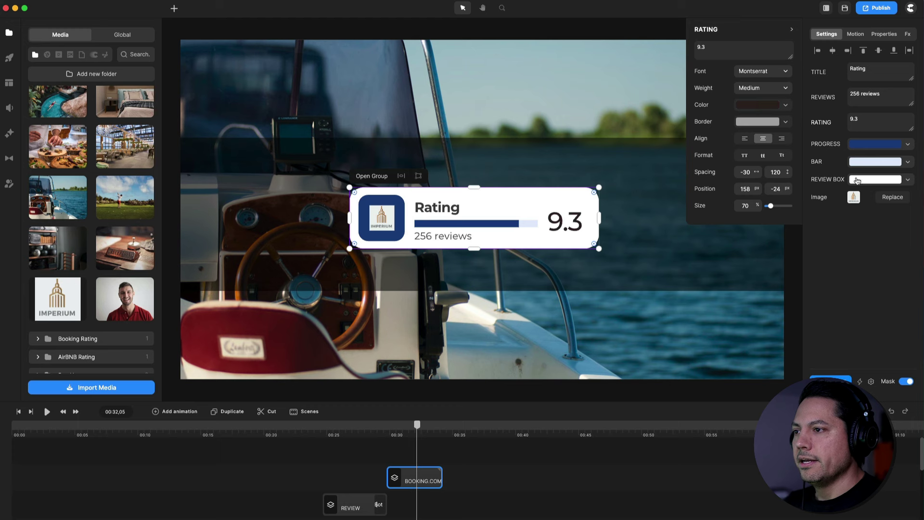
- Colour the progress bar with the logo's tan using the eyedropper, then replay the card
click(880, 144)
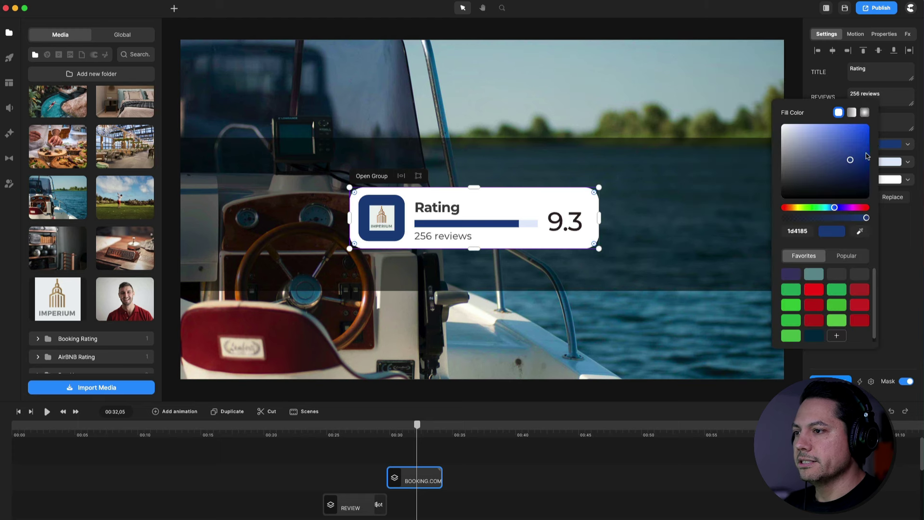
click(383, 217)
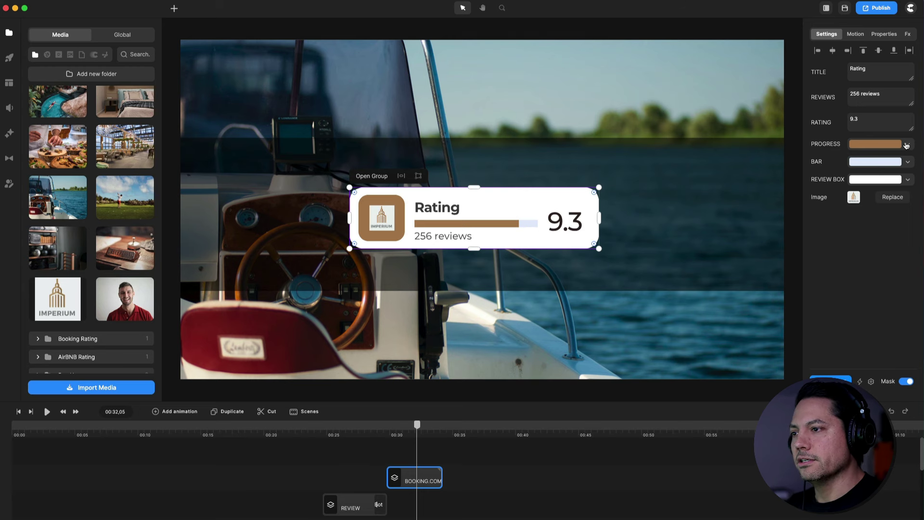
mouse_move(412, 424)
mouse_down()
mouse_move(399, 425)
mouse_move(414, 428)
mouse_up()
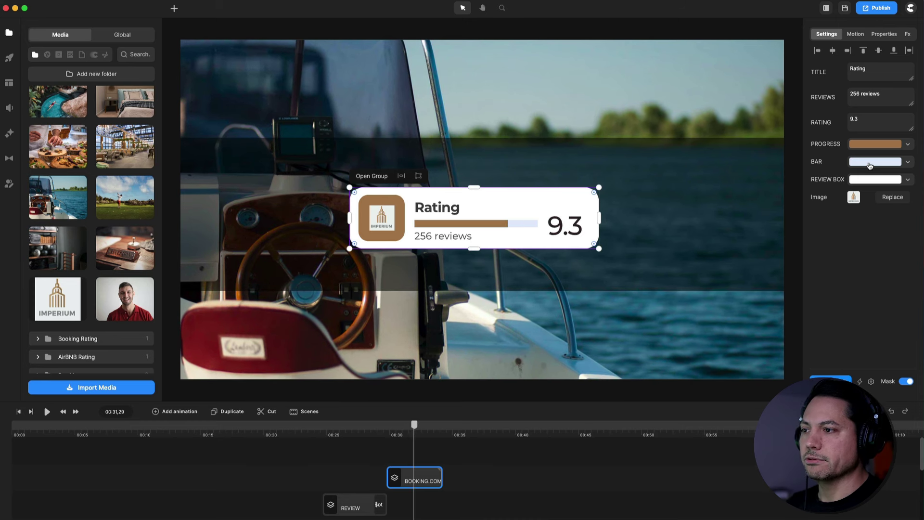
- Try a teal review box fill, then set it back to white
click(869, 181)
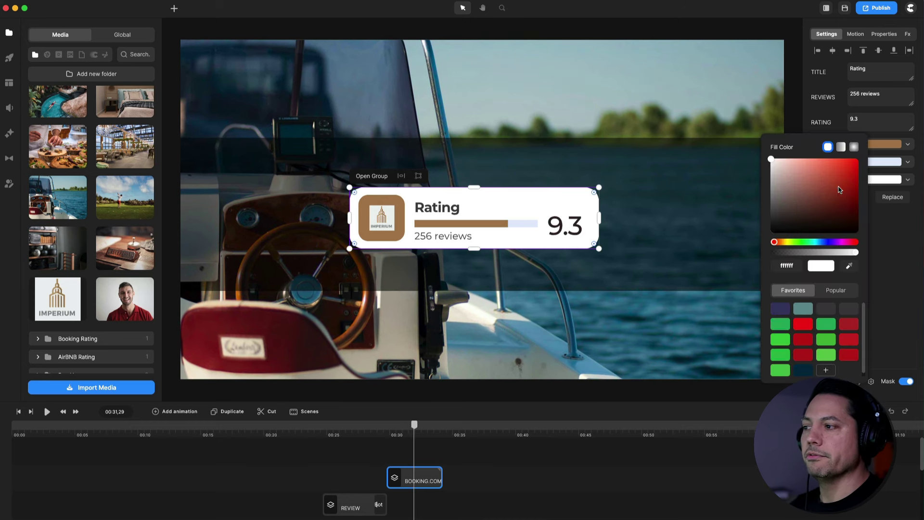
click(902, 241)
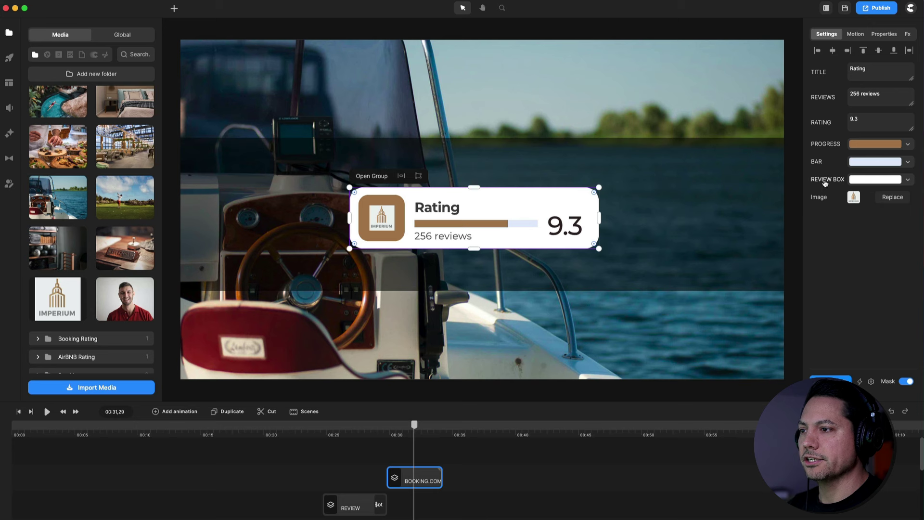
click(860, 180)
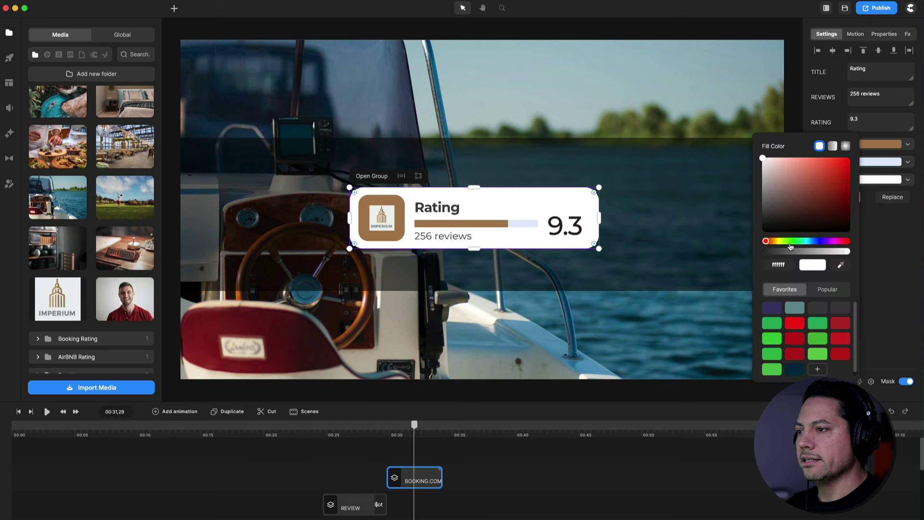
drag(785, 244, 808, 242)
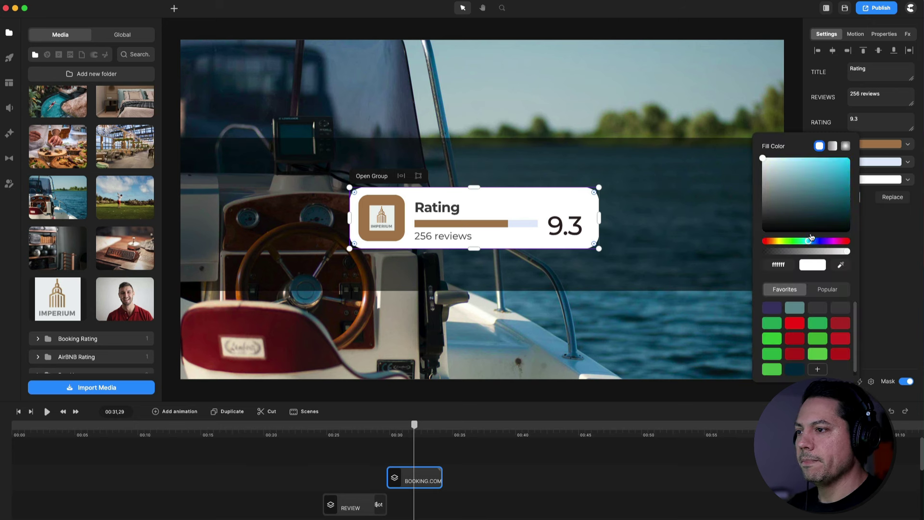
click(816, 189)
drag(816, 188, 749, 156)
- Add a Product Rating card from the Reviews elements to the timeline near 00:32
click(748, 155)
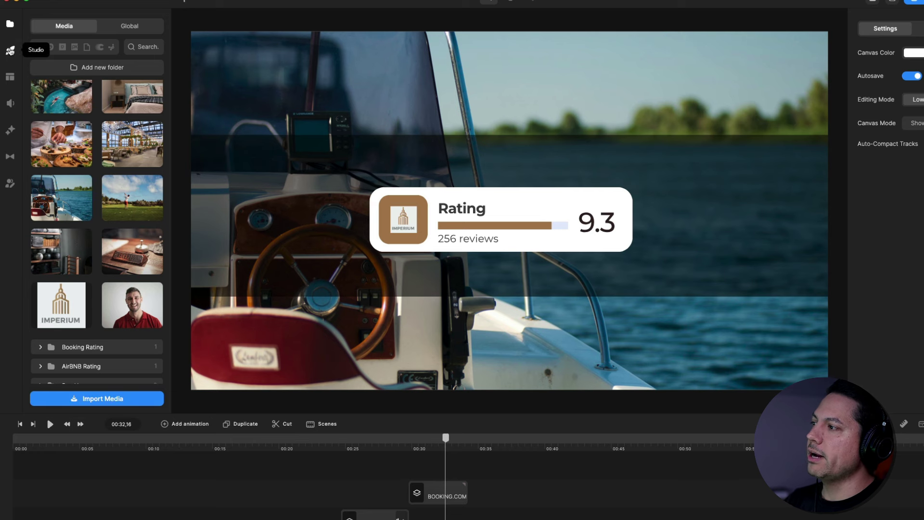
click(9, 51)
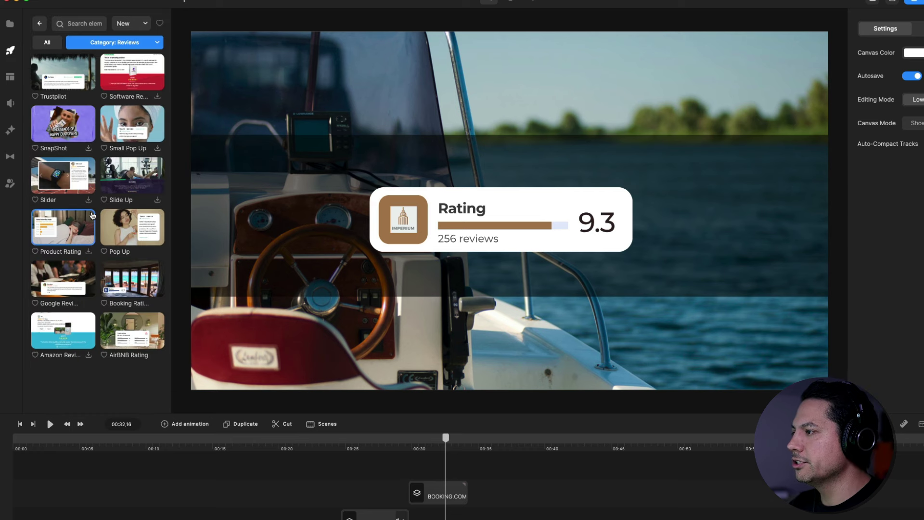
drag(122, 228, 503, 243)
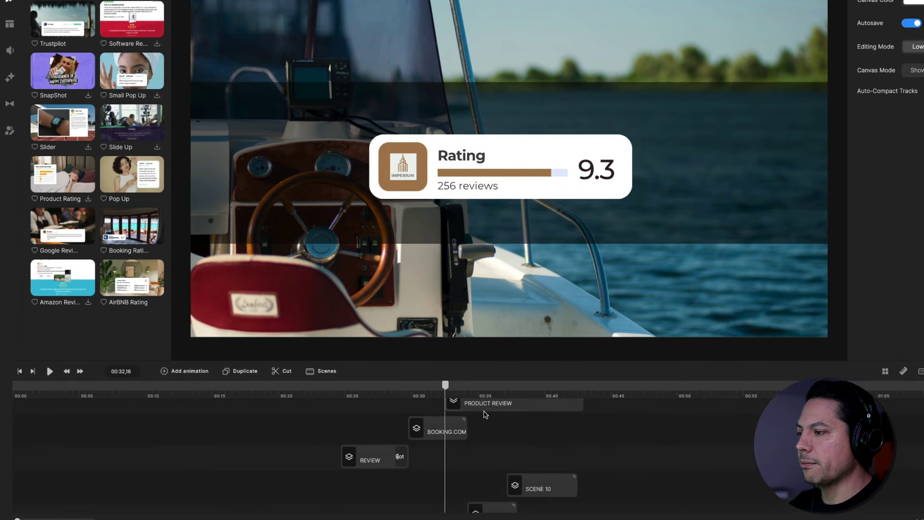
- Move the PRODUCT REVIEW clip later and trim it to span 00:34–00:37
click(489, 458)
drag(481, 444, 503, 443)
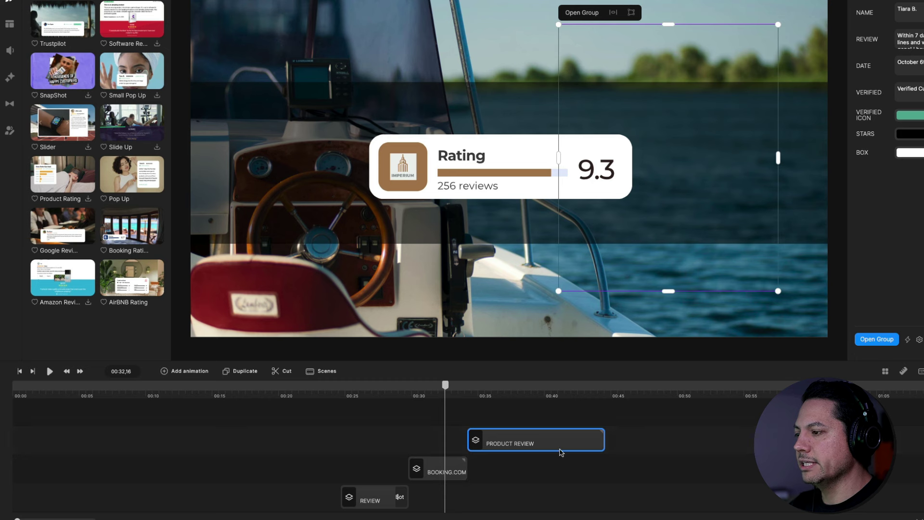
scroll(600, 447, down, 1)
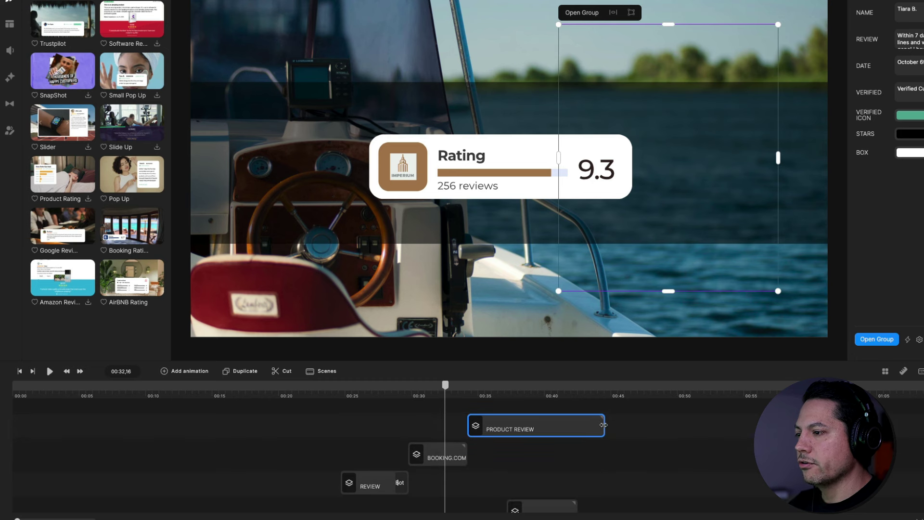
drag(604, 424, 506, 425)
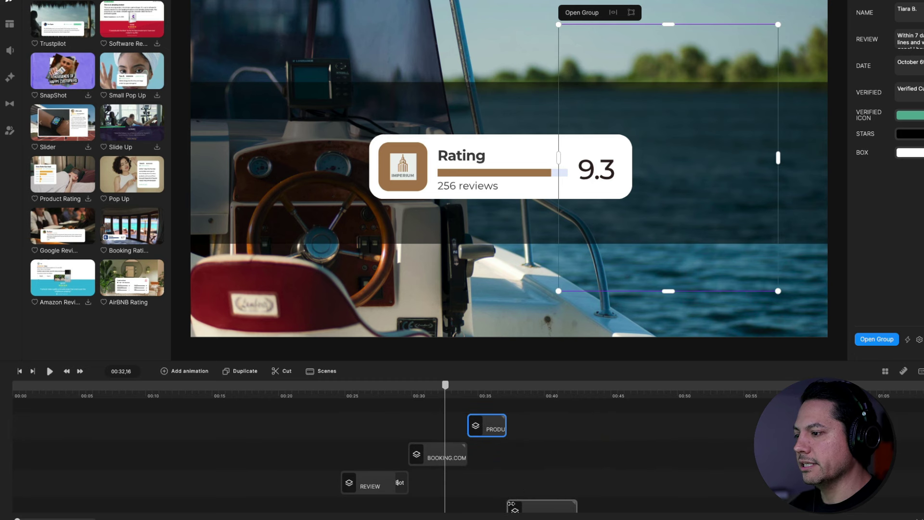
scroll(524, 495, down, 1)
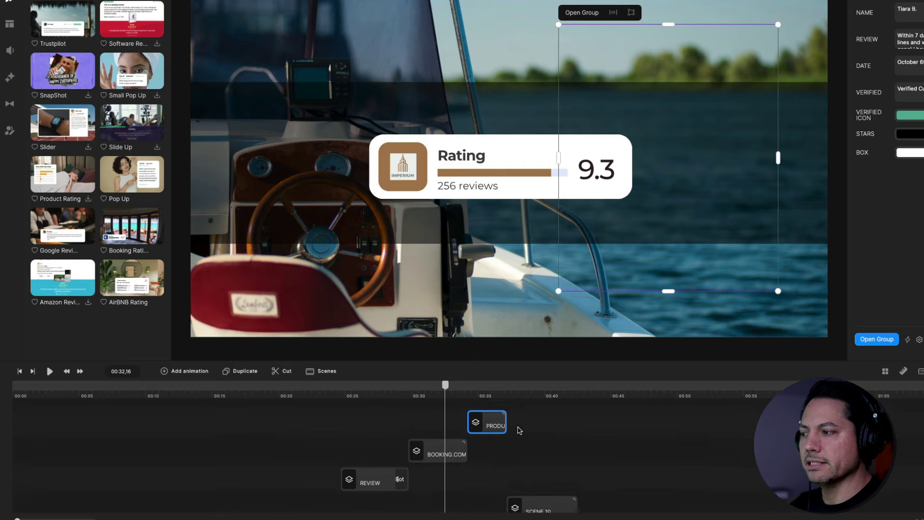
- Shrink the five-star review card and centre it on the preview
drag(445, 388, 489, 387)
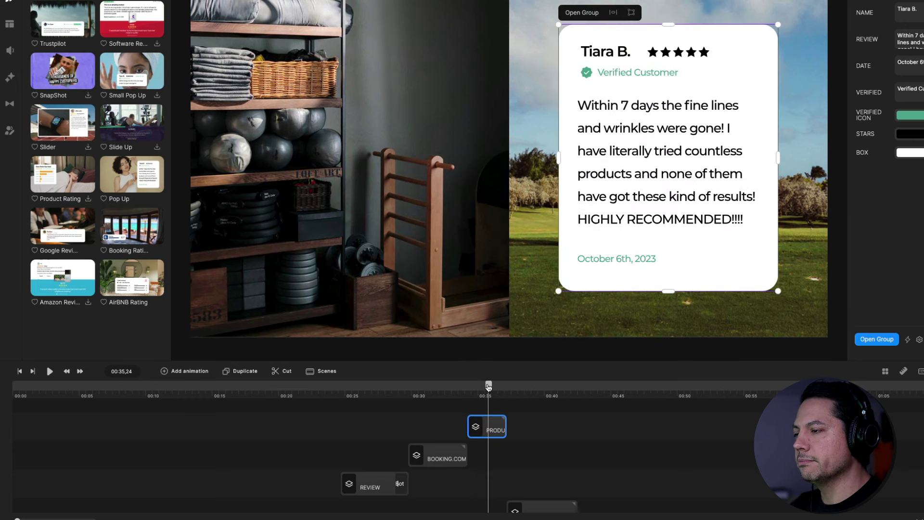
drag(678, 154, 520, 162)
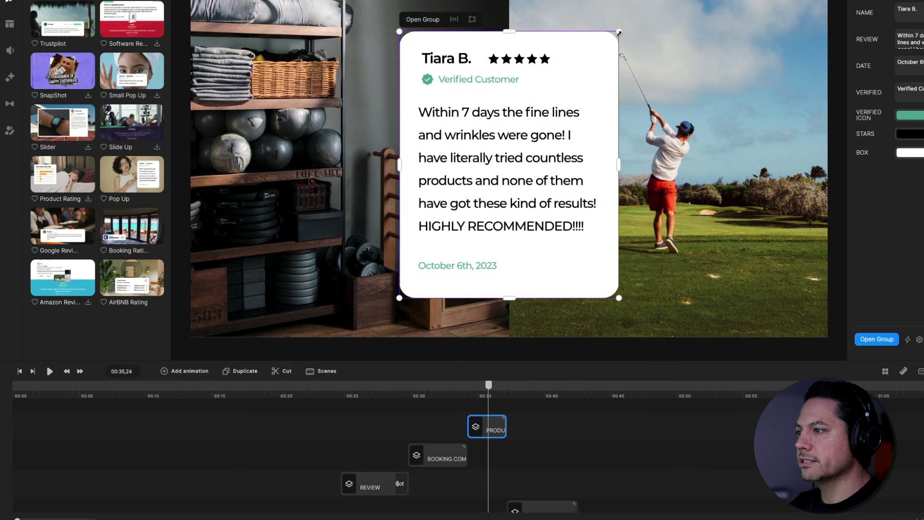
drag(619, 32, 604, 41)
drag(497, 140, 504, 133)
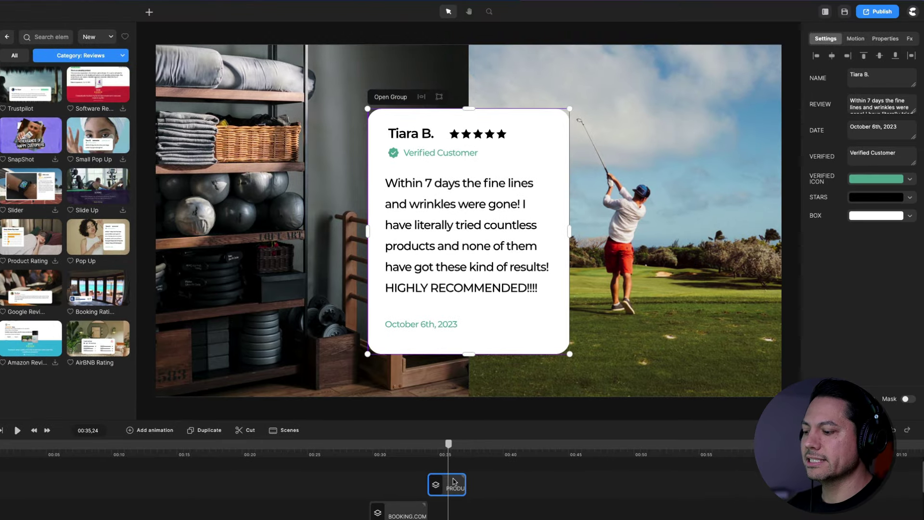
scroll(474, 448, up, 3)
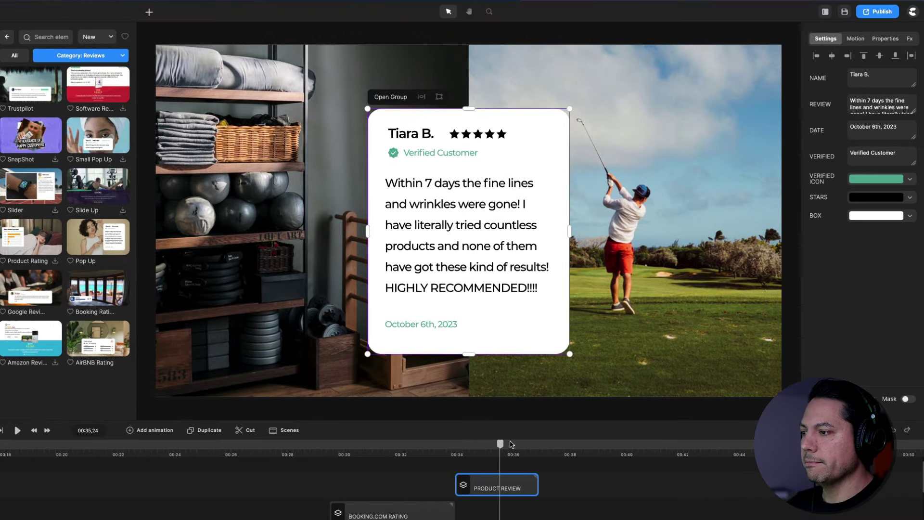
scroll(576, 495, right, 2)
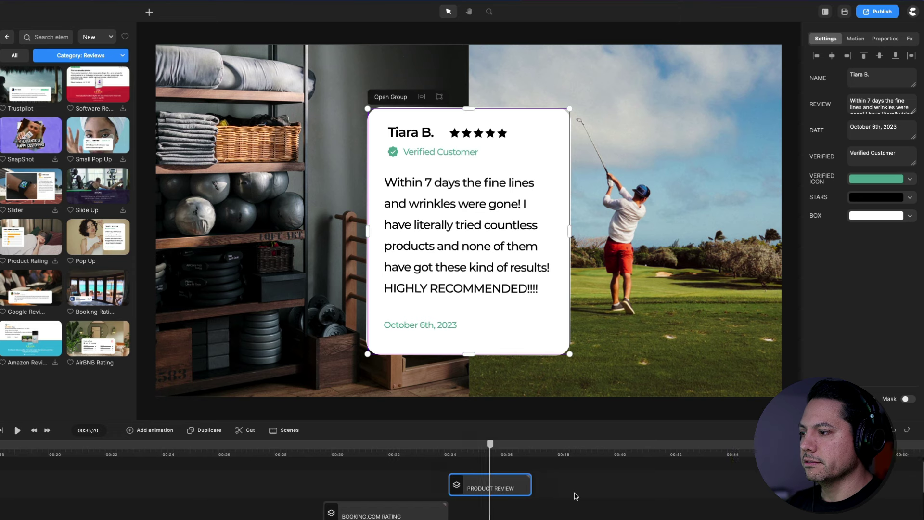
scroll(576, 496, right, 5)
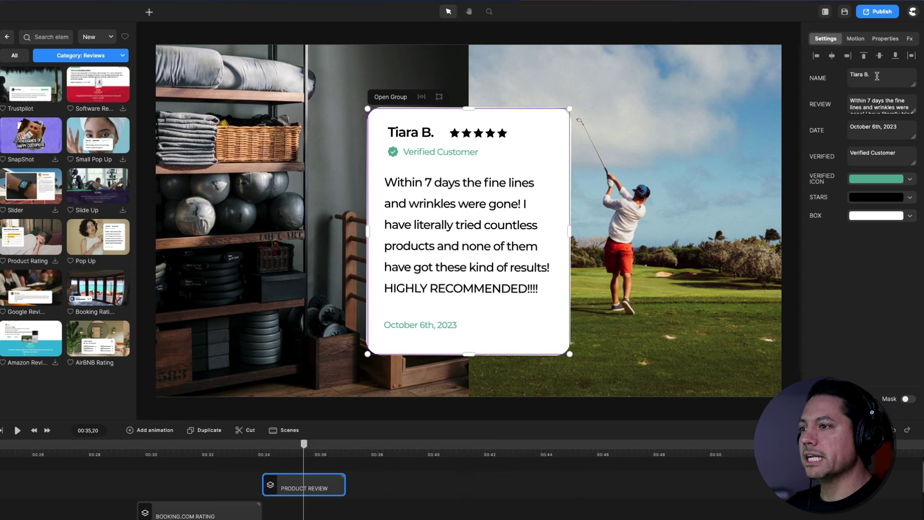
- Enter the new reviewer name and paste the 'I had an unforgettable stay' hotel review
triple_click(877, 76)
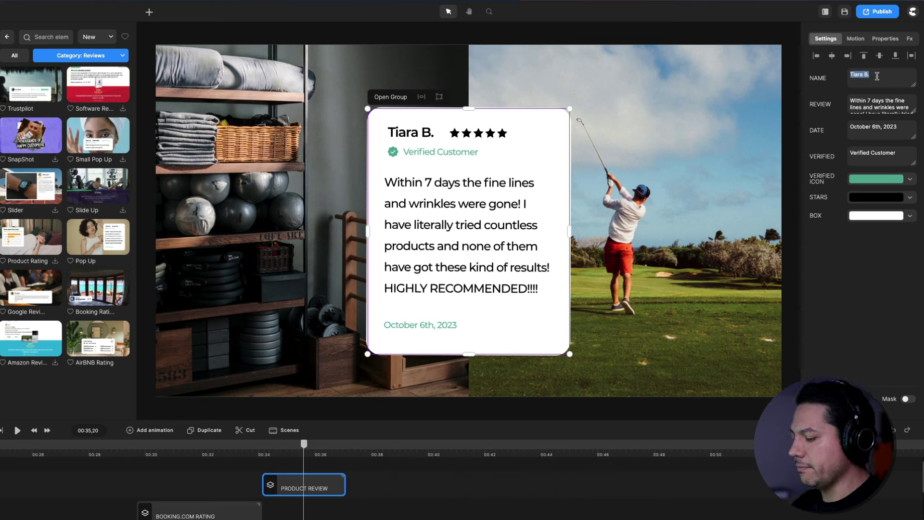
text(Will)
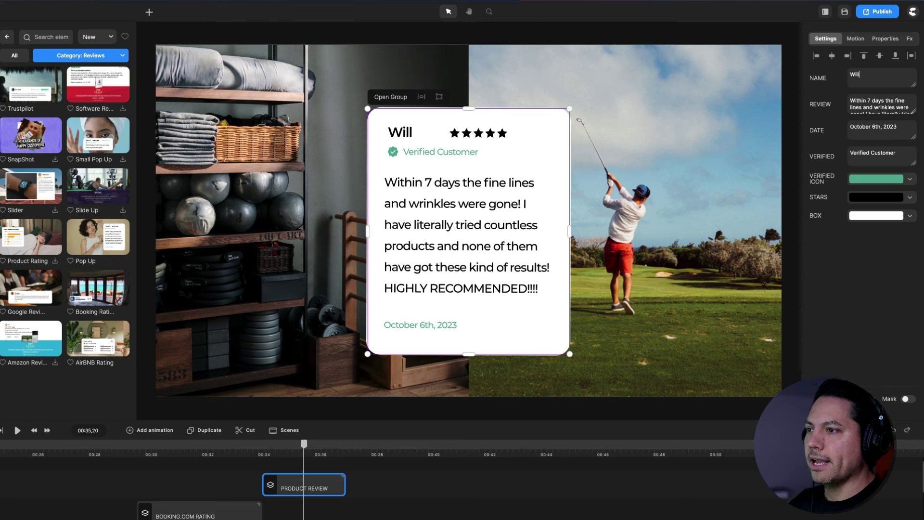
triple_click(896, 103)
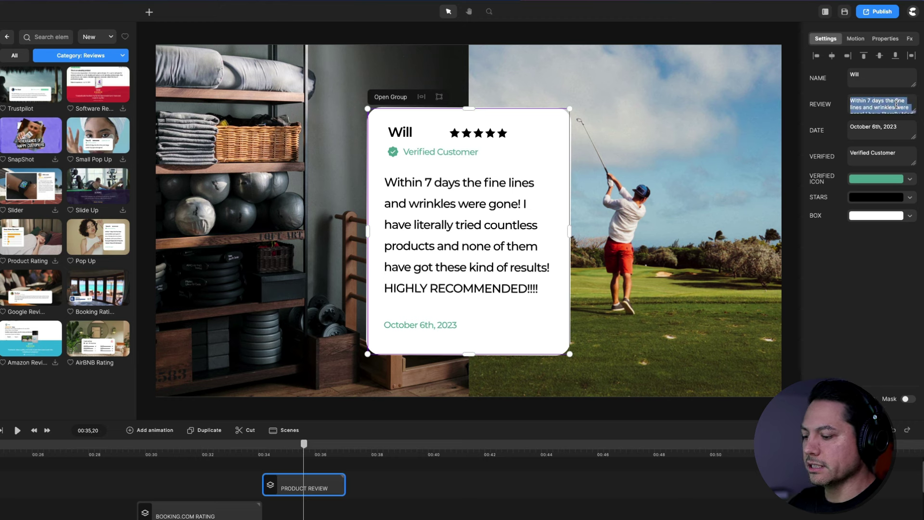
key(BackSpace)
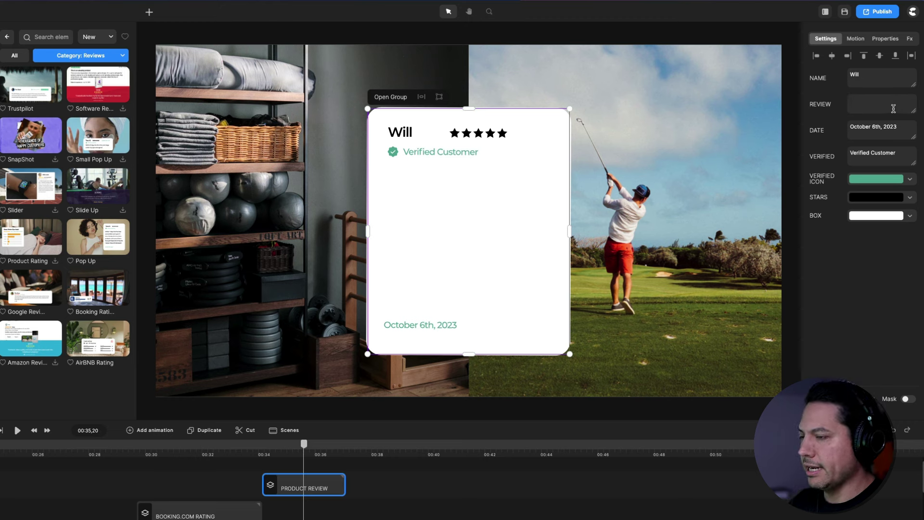
text(I had an unforgettable stay. The serene atmosphere, attentive staff, and exquisite amenities made for a truly remarkable getaway.)
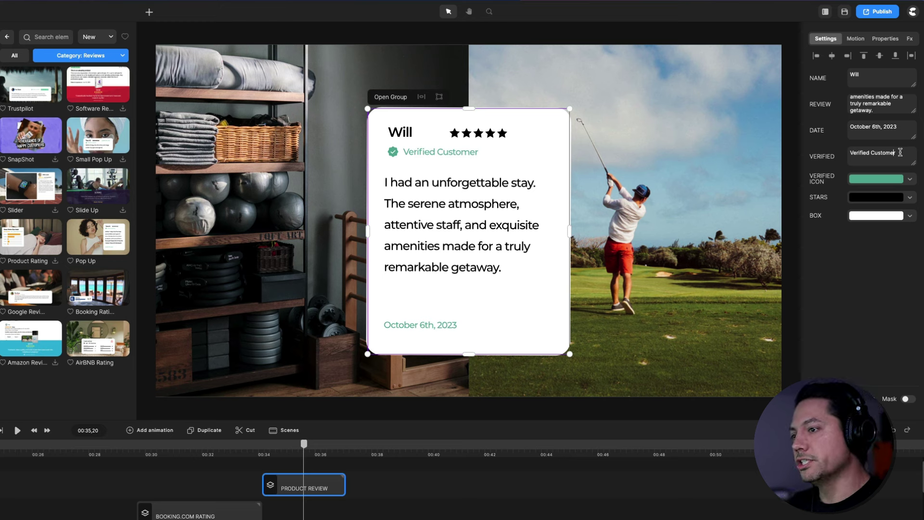
- Set the verified check icon colour to dark green 172824
click(864, 182)
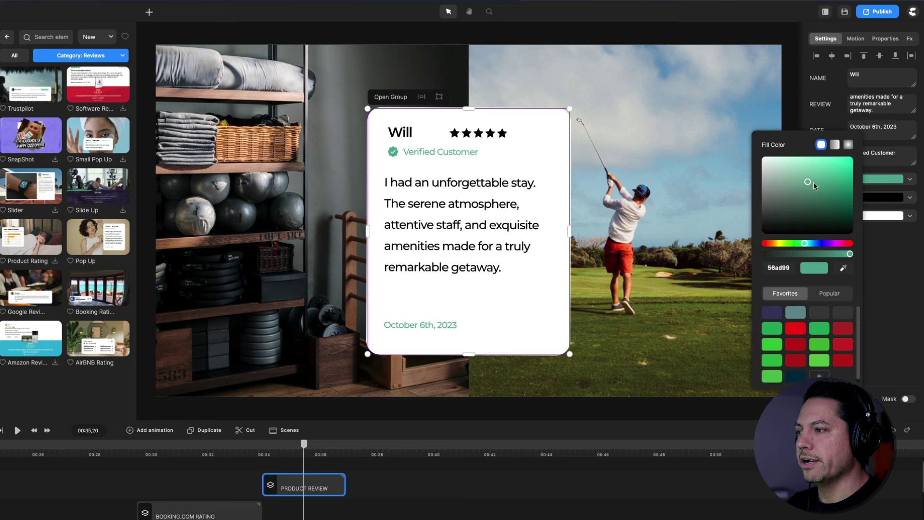
drag(814, 186, 800, 222)
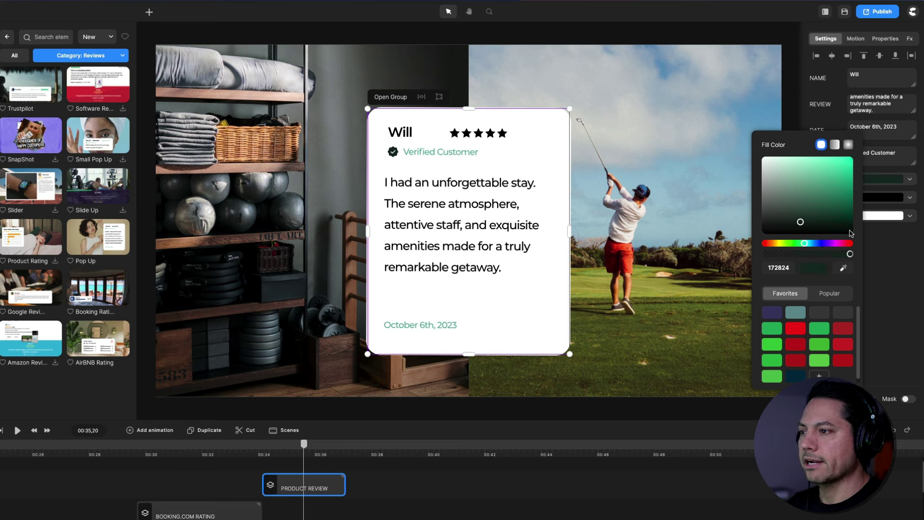
click(864, 317)
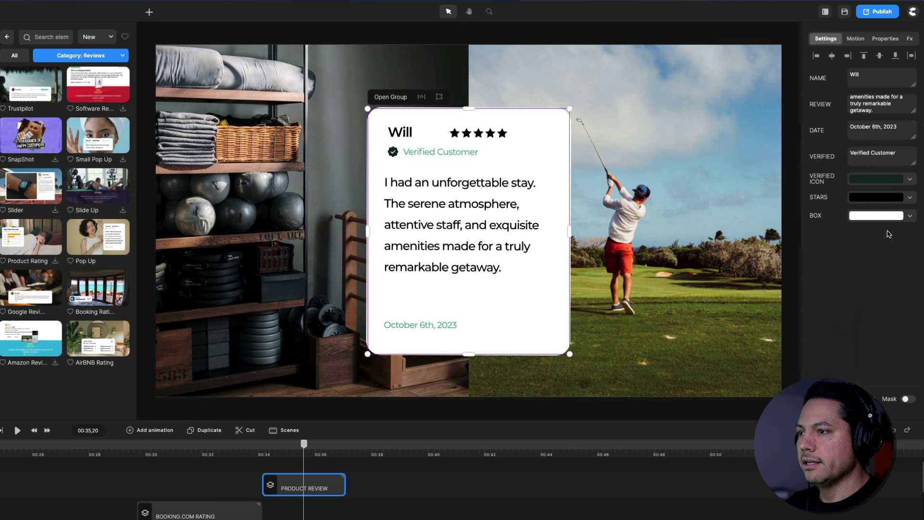
click(822, 156)
- Colour the Verified Customer label red, c10505
click(759, 113)
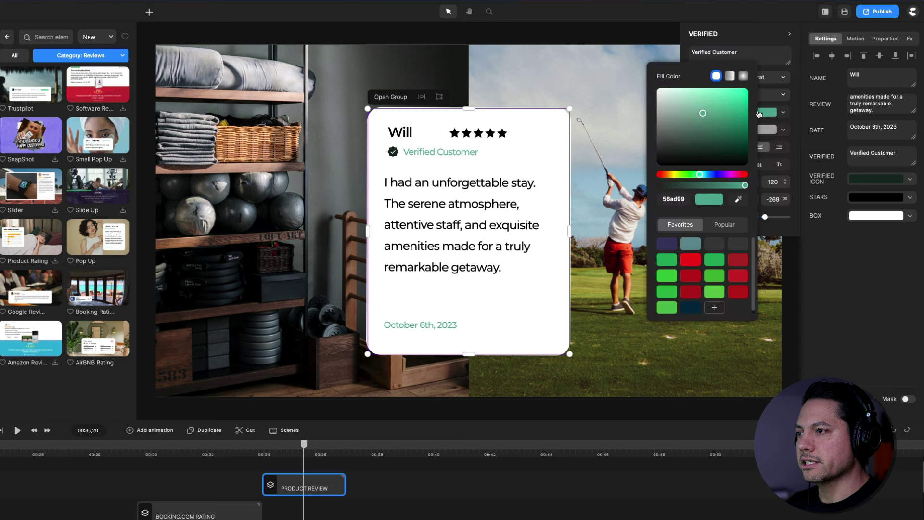
drag(703, 116, 689, 140)
drag(702, 175, 660, 178)
drag(693, 135, 746, 108)
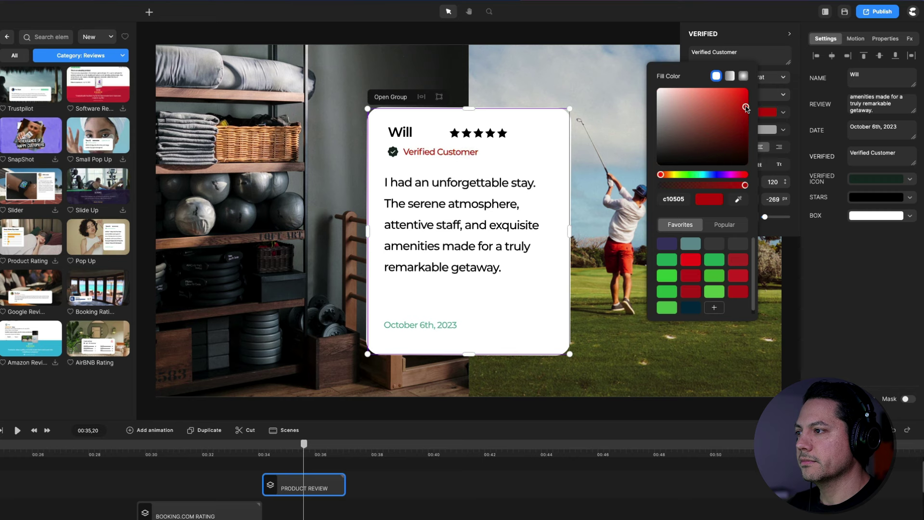
click(884, 307)
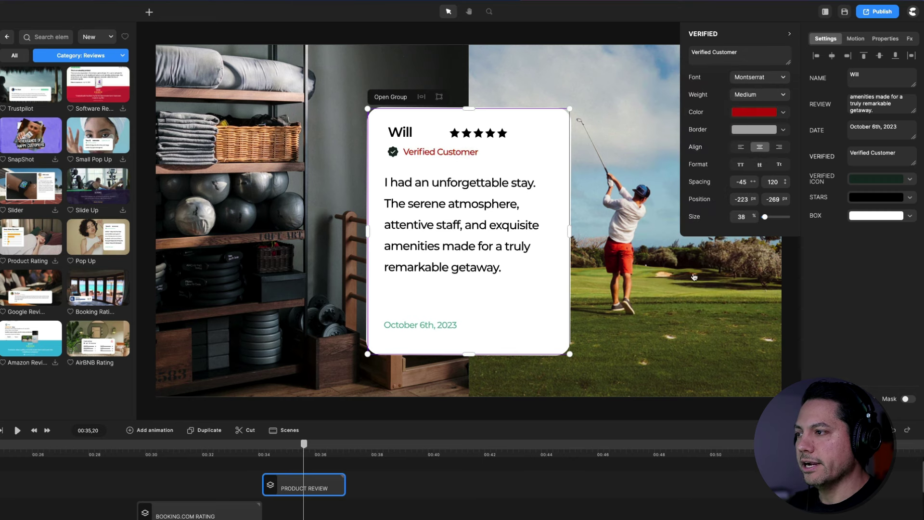
click(858, 316)
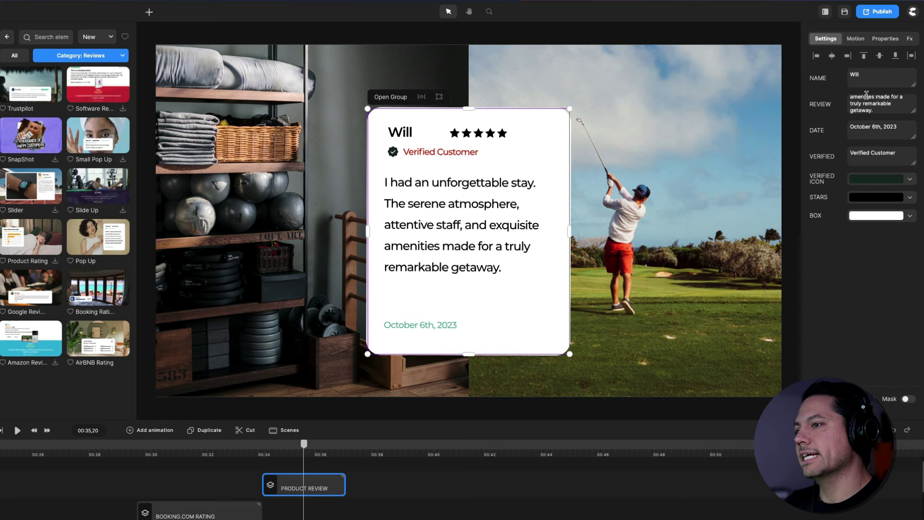
click(821, 106)
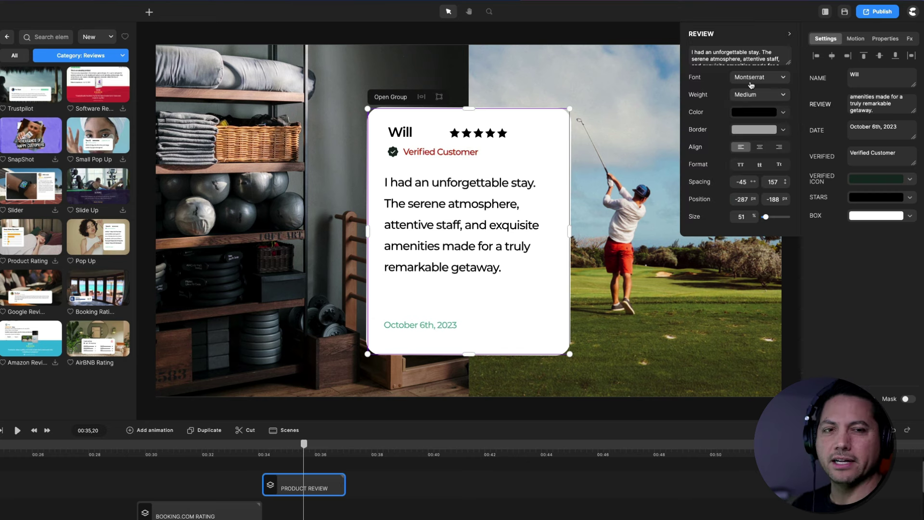
click(868, 299)
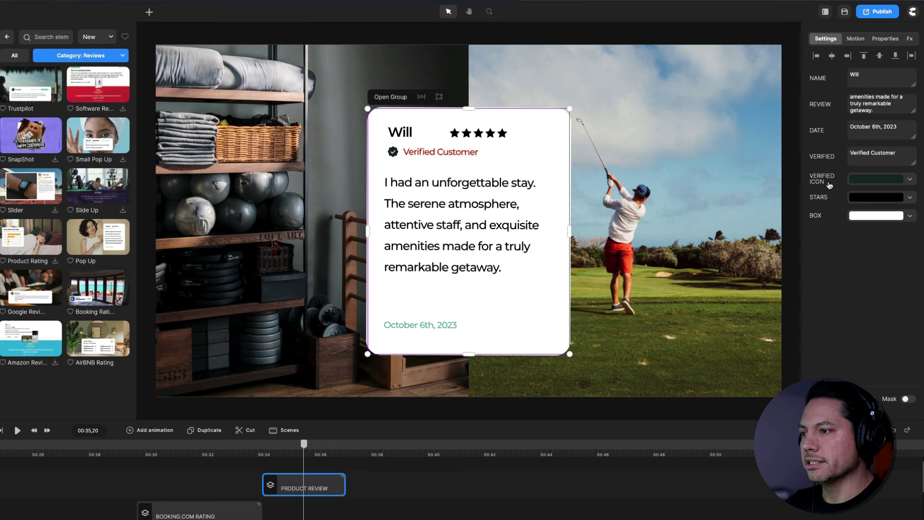
- Eyedrop the Verified Customer red onto the five stars
click(863, 200)
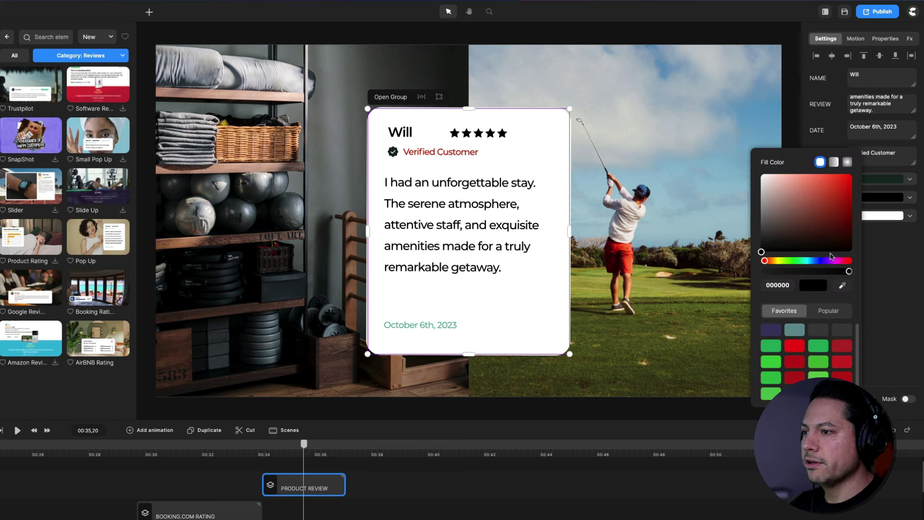
click(842, 286)
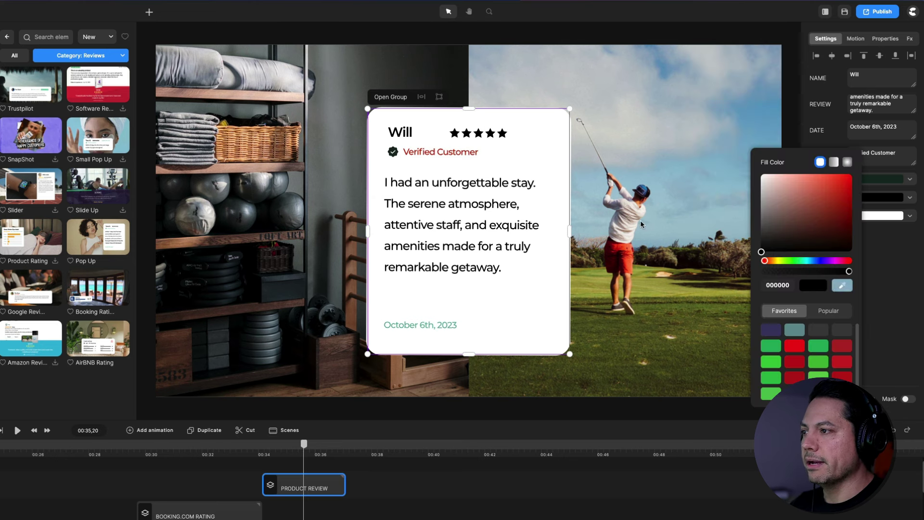
click(455, 154)
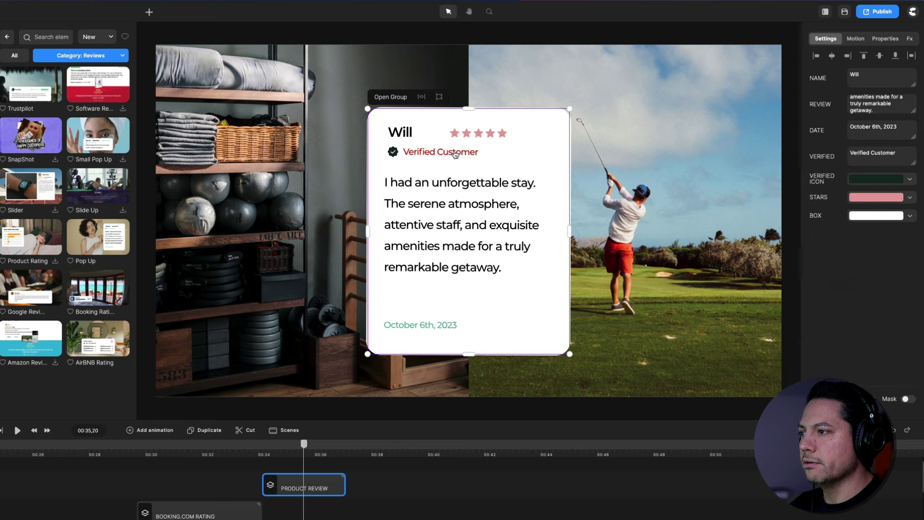
click(860, 202)
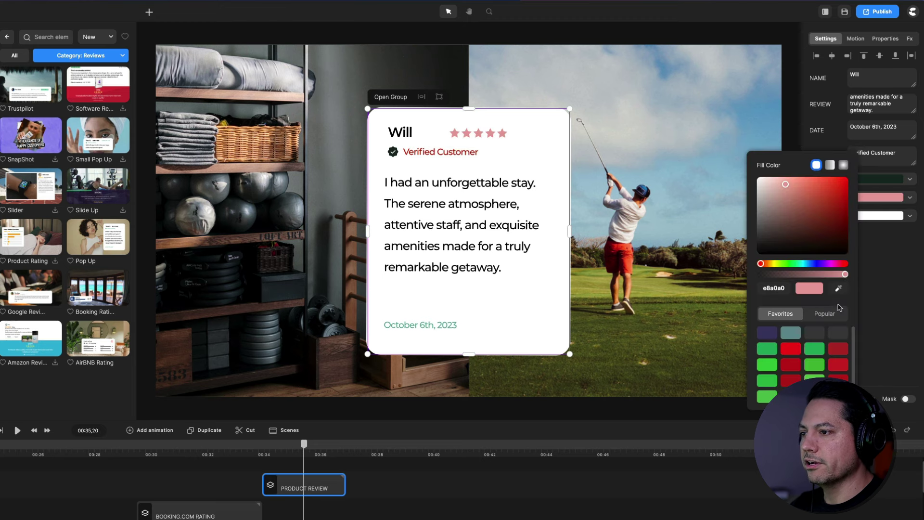
click(838, 288)
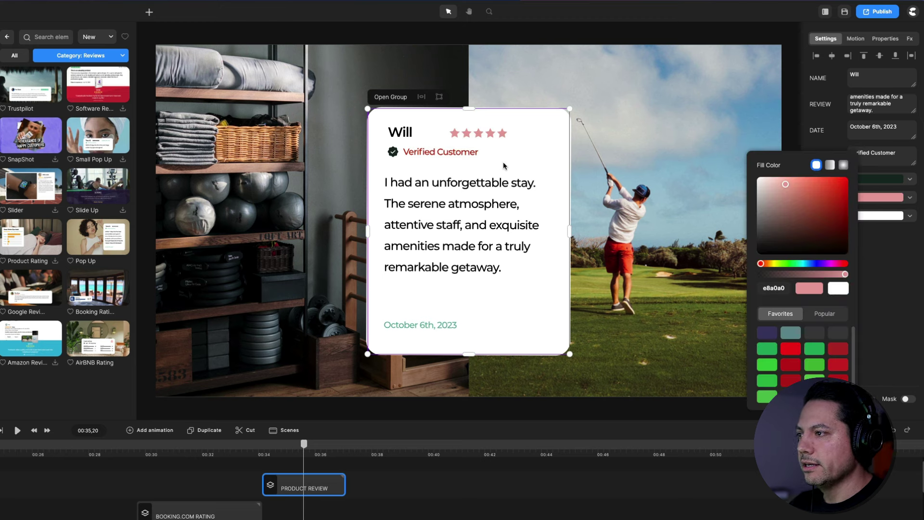
click(472, 154)
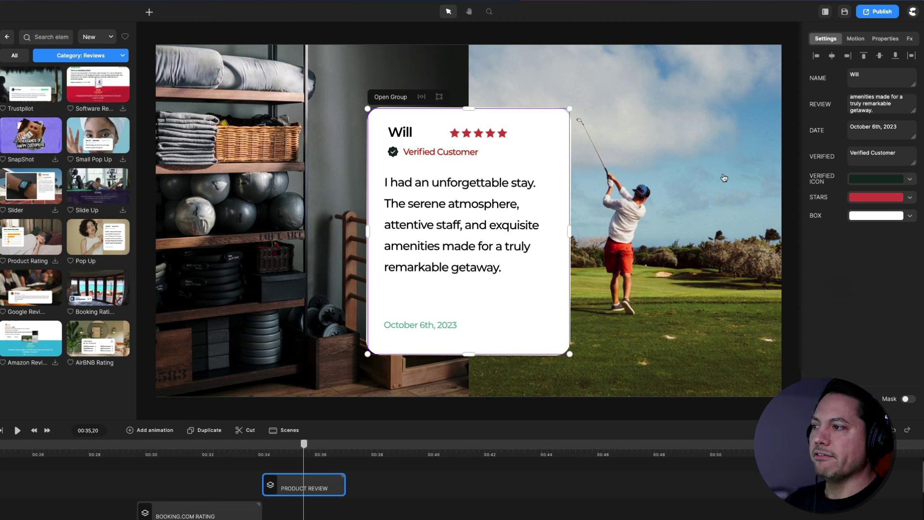
- Keep the card's box background white after trying a reddish tint
click(864, 223)
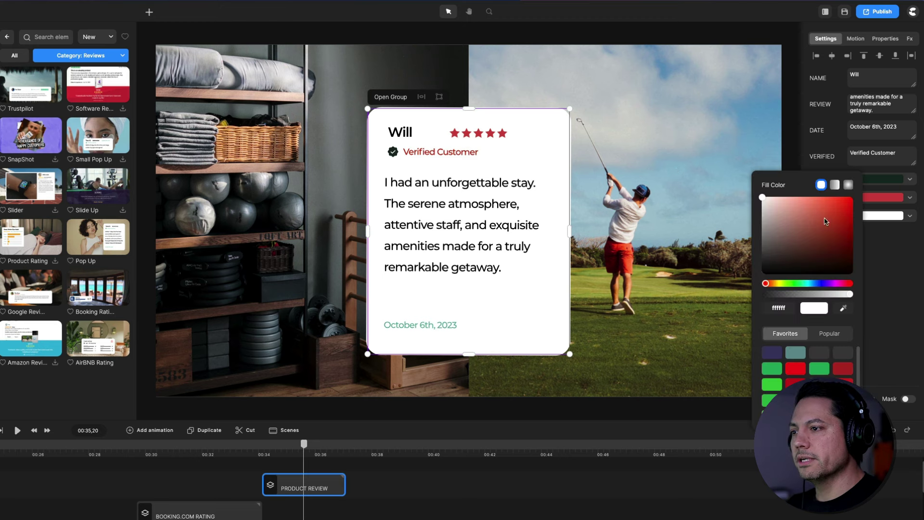
click(872, 227)
click(867, 217)
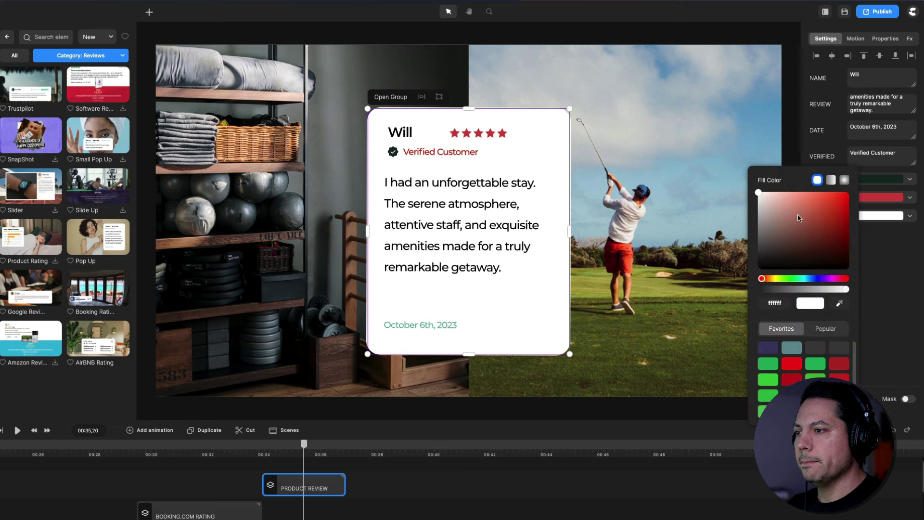
mouse_move(792, 238)
mouse_down()
mouse_move(799, 252)
mouse_move(809, 226)
mouse_move(781, 217)
mouse_move(755, 187)
mouse_up()
click(879, 264)
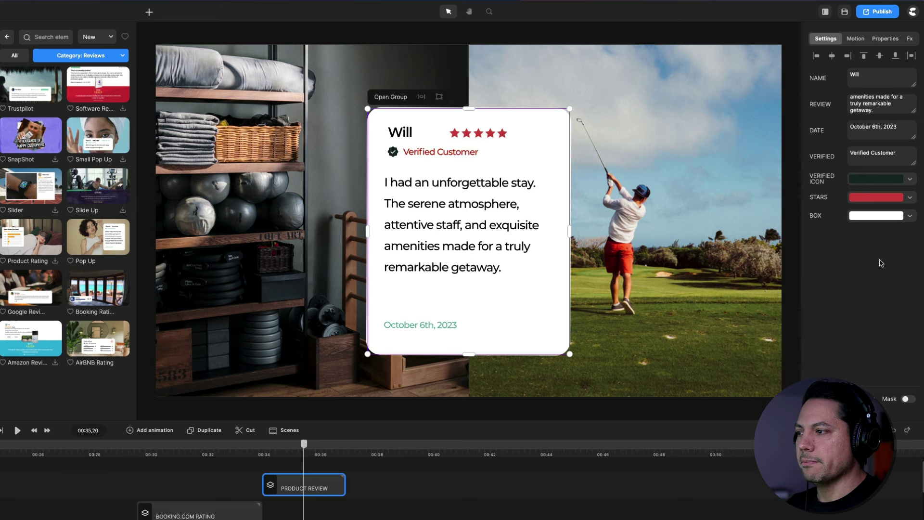
- Eyedrop the star red onto the 'October 6th, 2023' date text
click(816, 133)
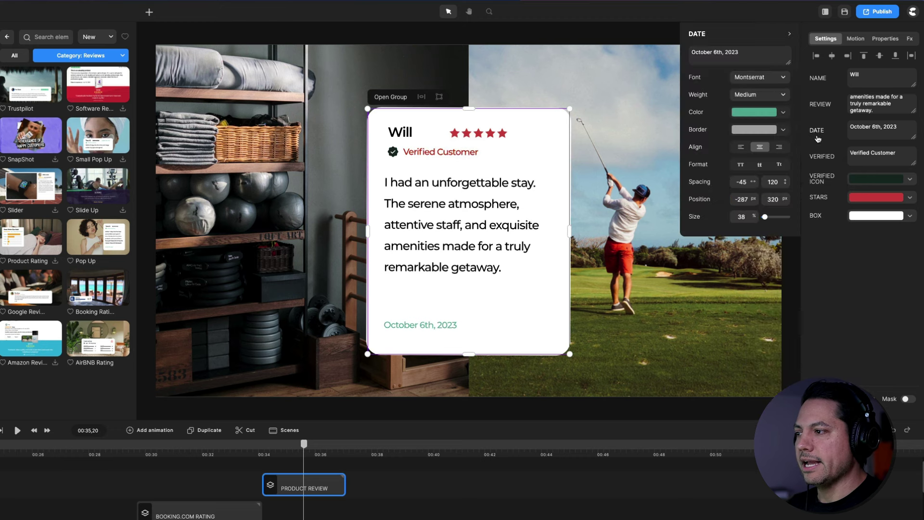
click(778, 117)
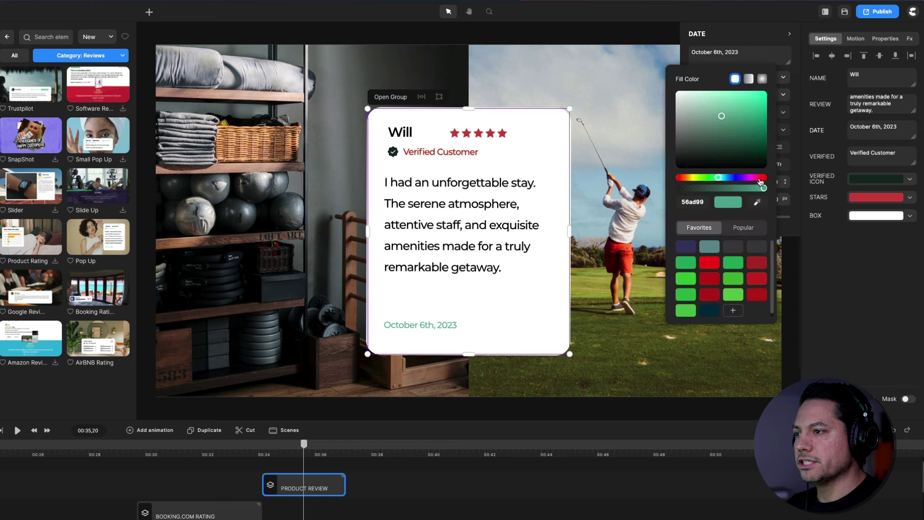
click(757, 202)
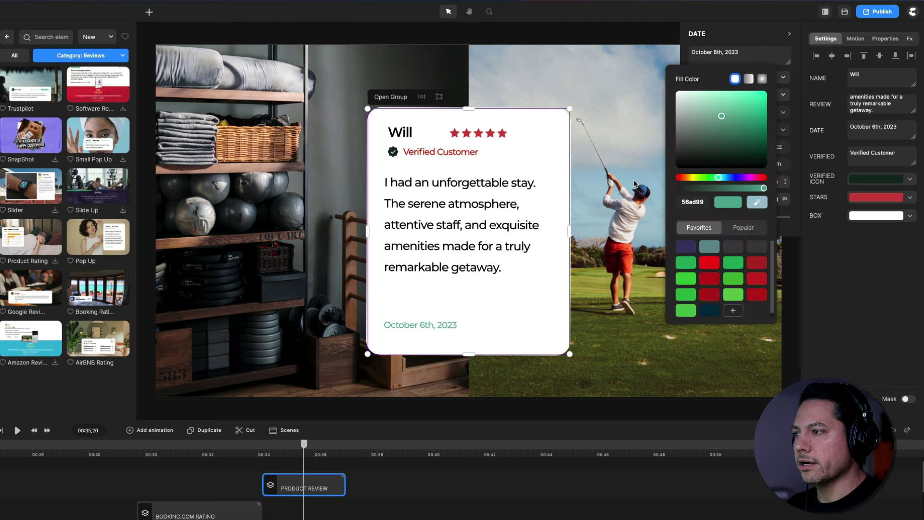
click(502, 135)
click(899, 309)
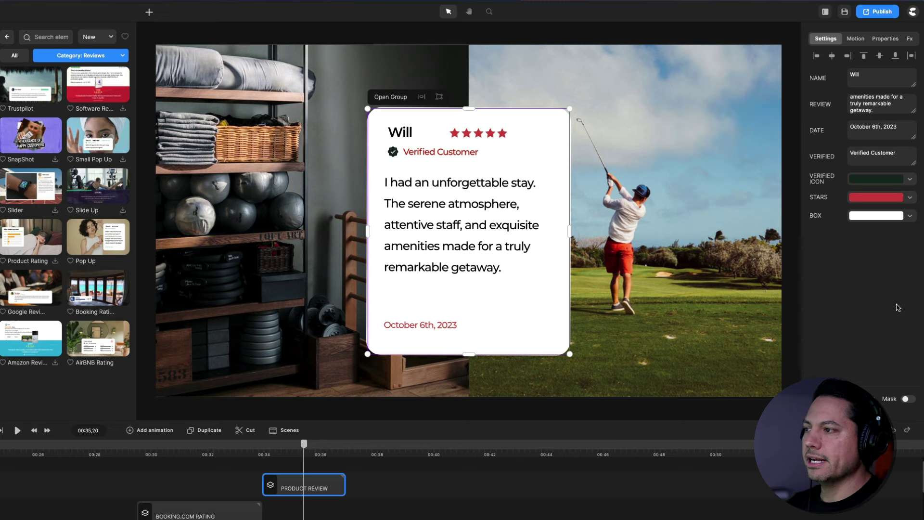